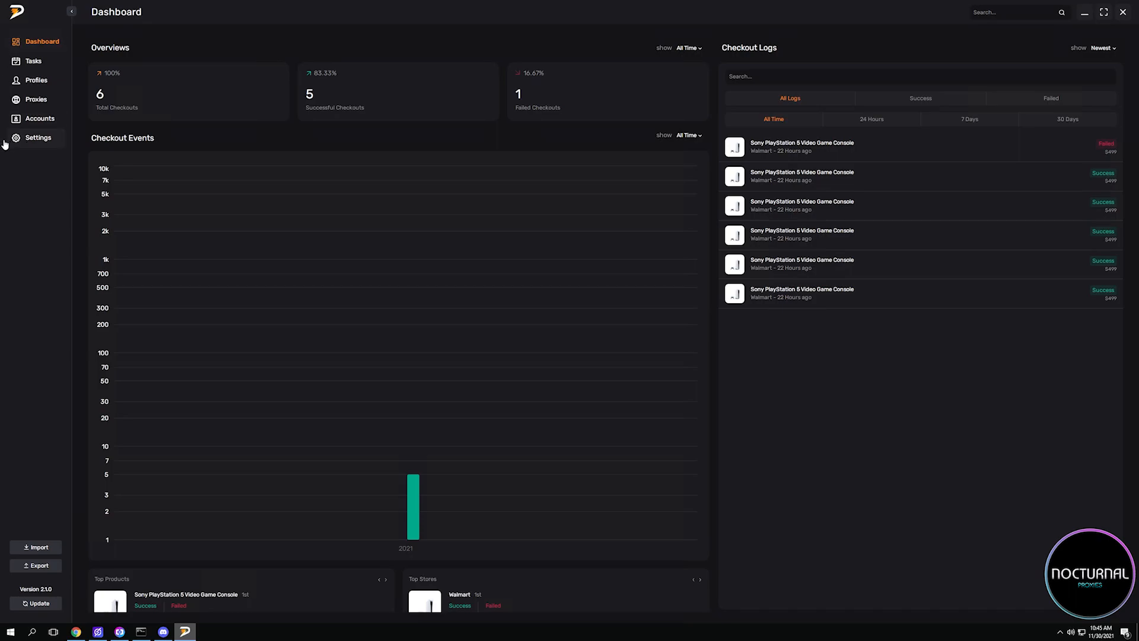
# Open the general settings and bring up the file chooser for the Chrome executable path.
pyautogui.click(28, 142)
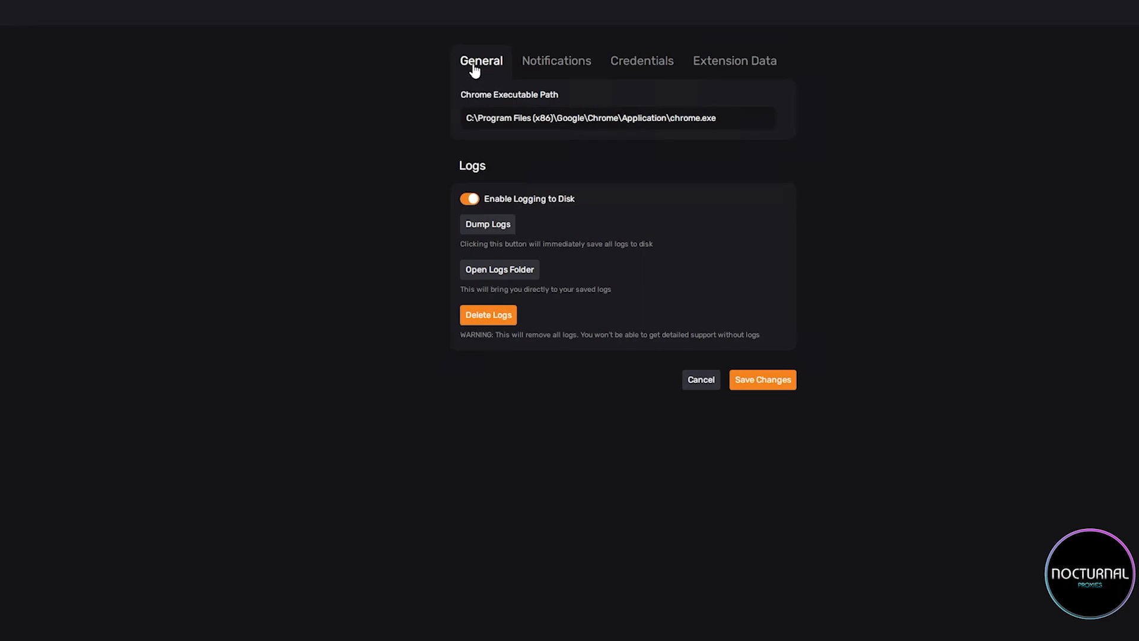
pyautogui.click(477, 69)
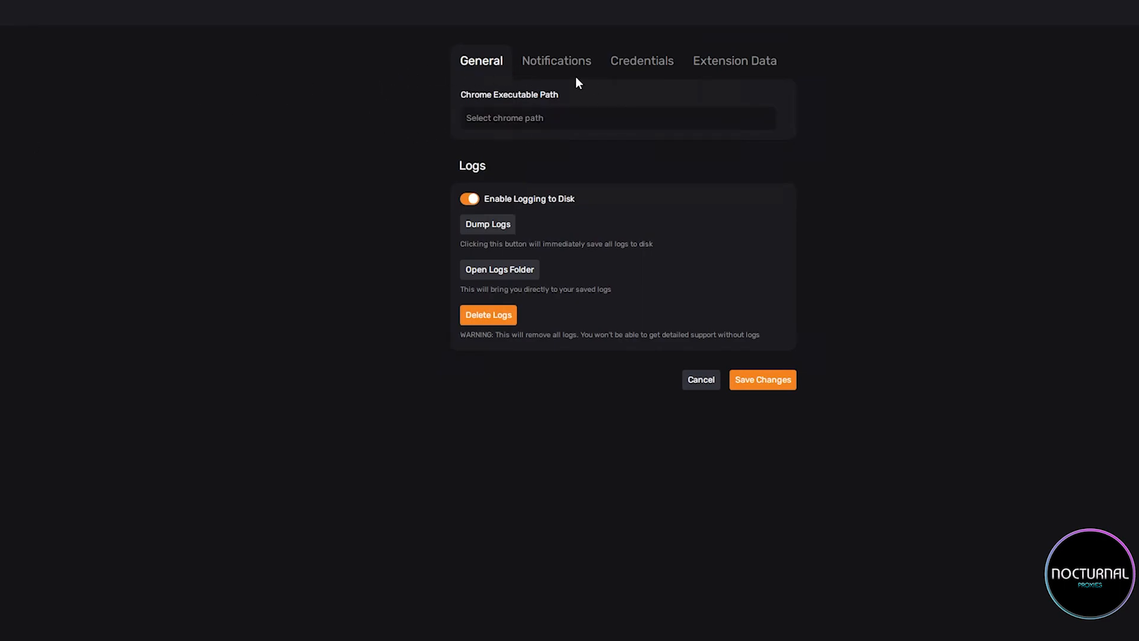
pyautogui.click(498, 112)
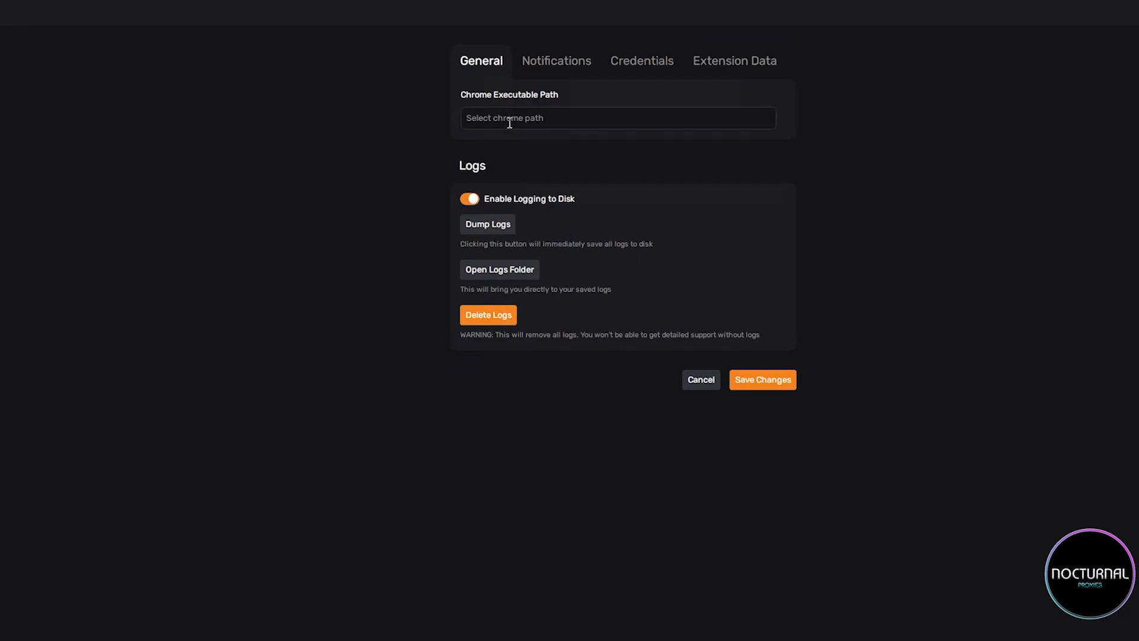
pyautogui.click(478, 116)
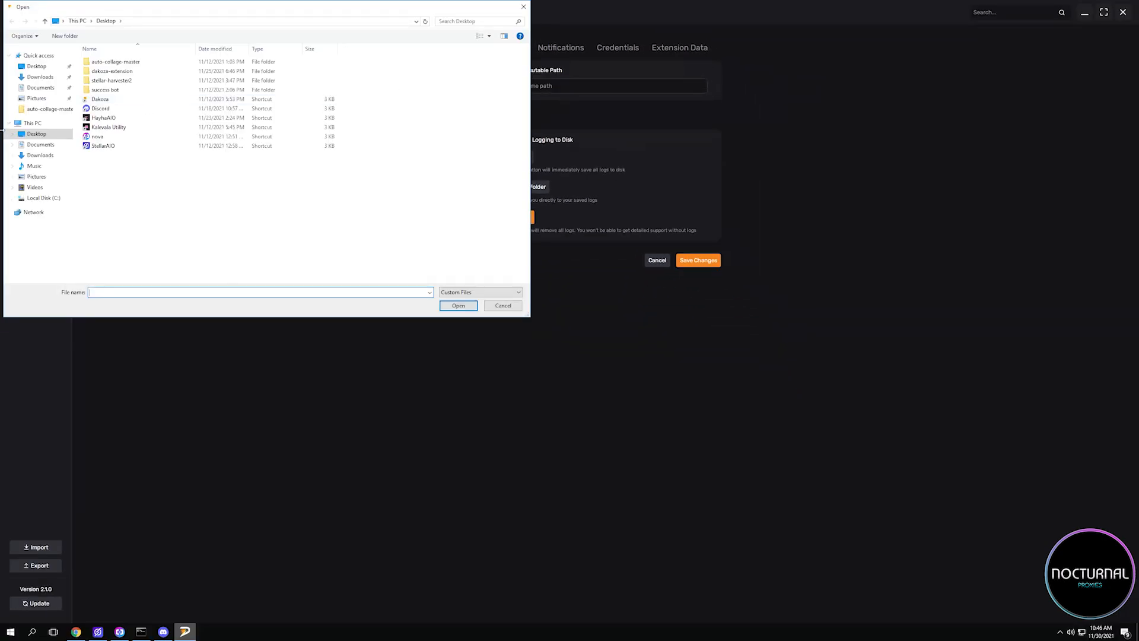
# Set the Chrome executable path to C:\Program Files (x86)\Google\Chrome\Application\chrome.exe.
pyautogui.click(39, 197)
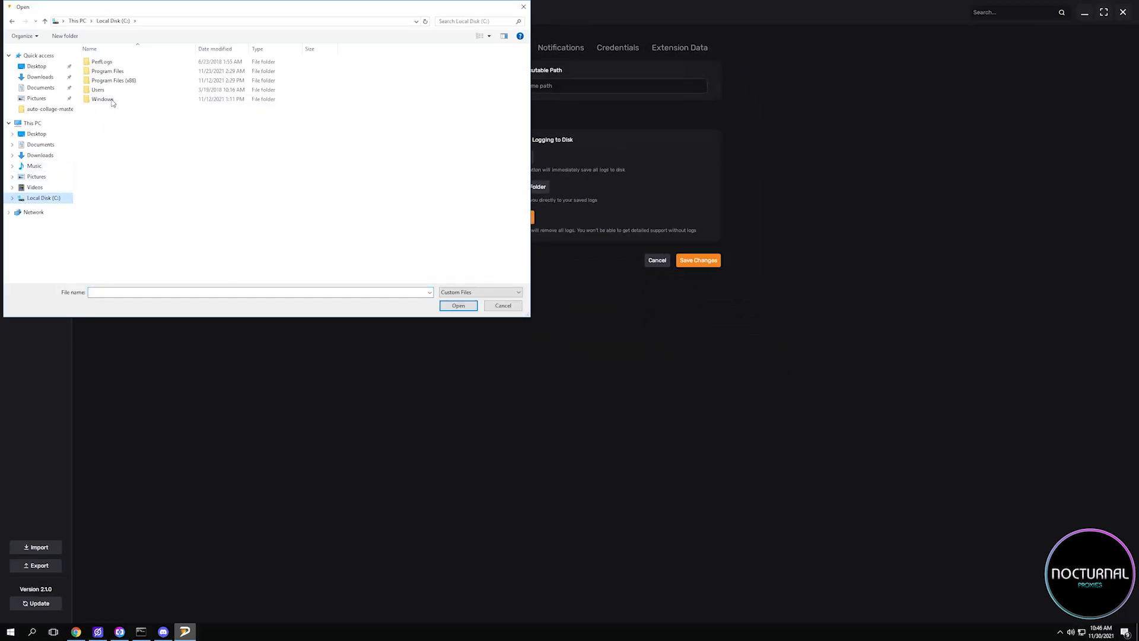
pyautogui.doubleClick(124, 80)
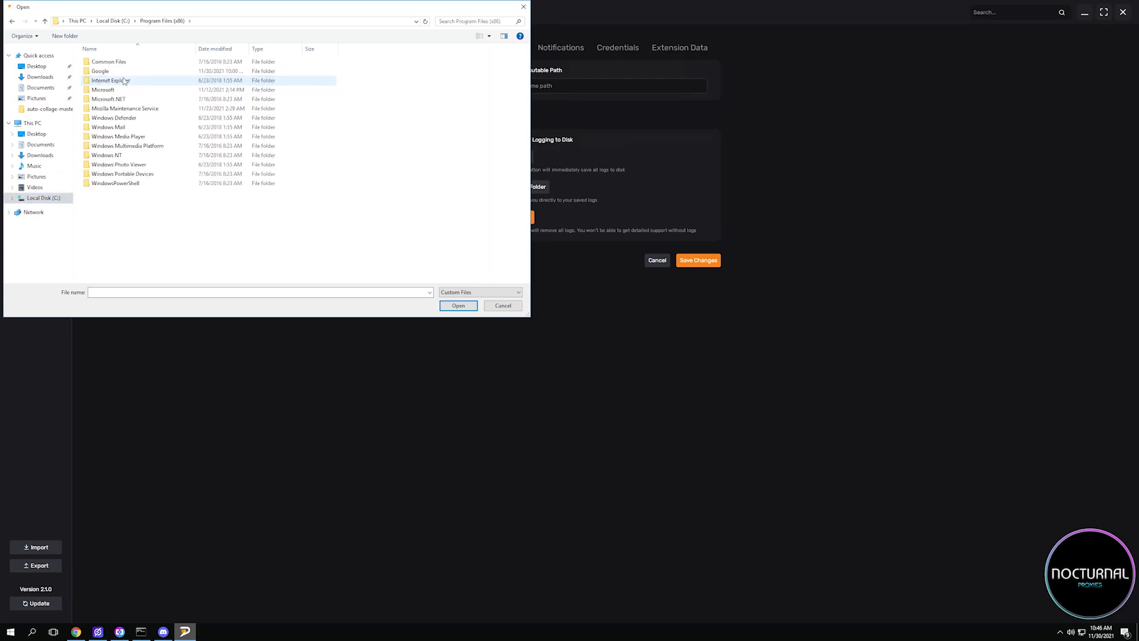
pyautogui.doubleClick(111, 72)
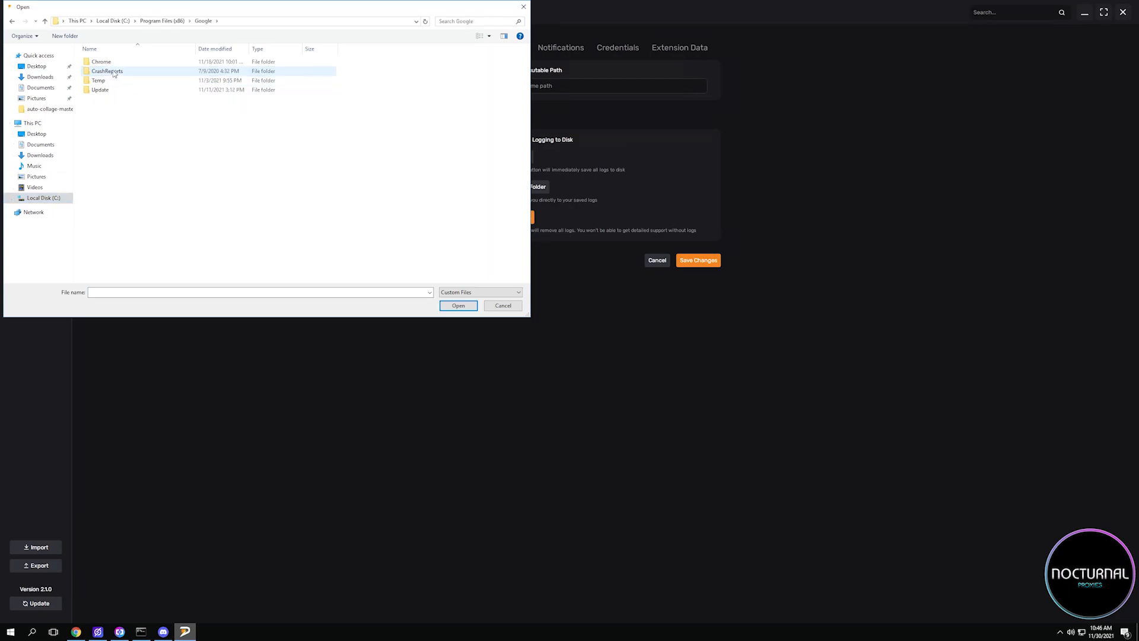
pyautogui.doubleClick(119, 62)
pyautogui.doubleClick(131, 65)
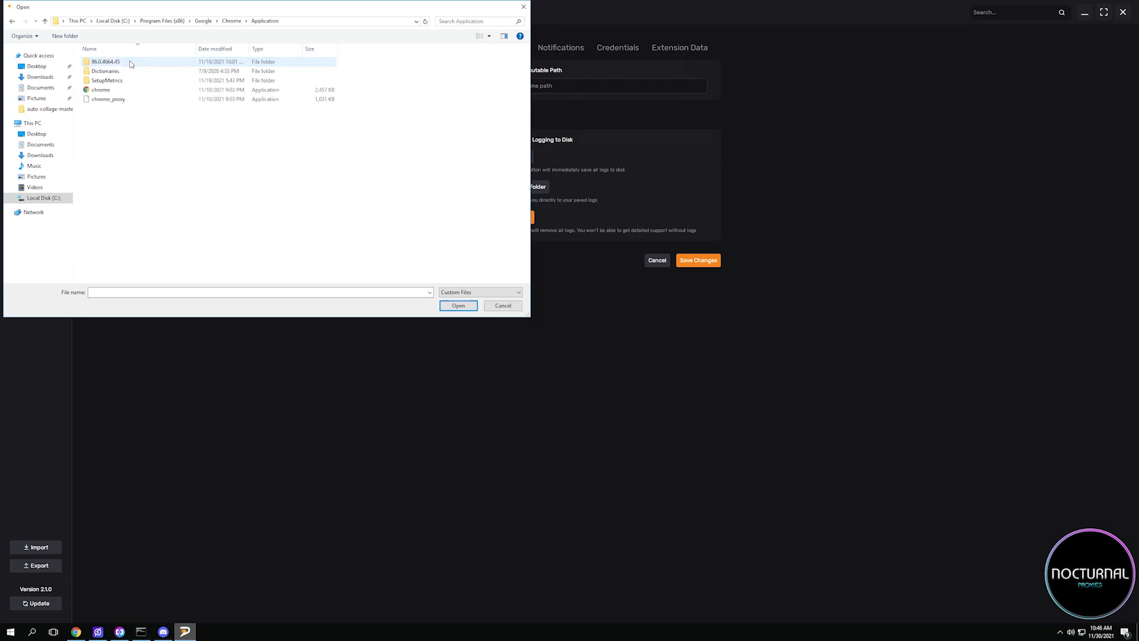
pyautogui.click(121, 91)
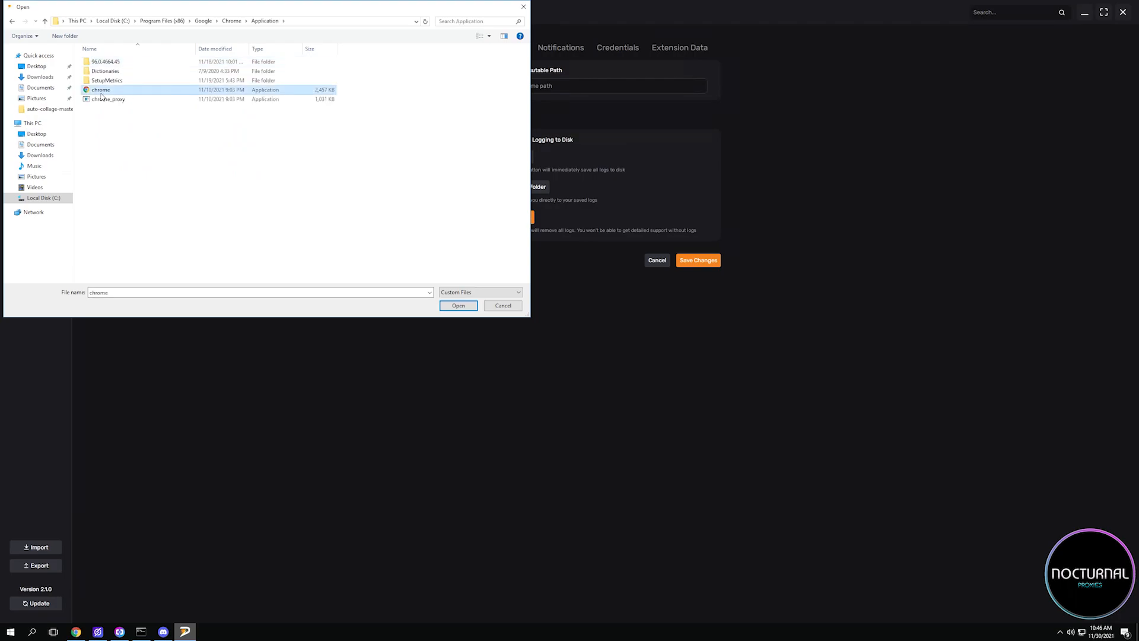
pyautogui.doubleClick(234, 93)
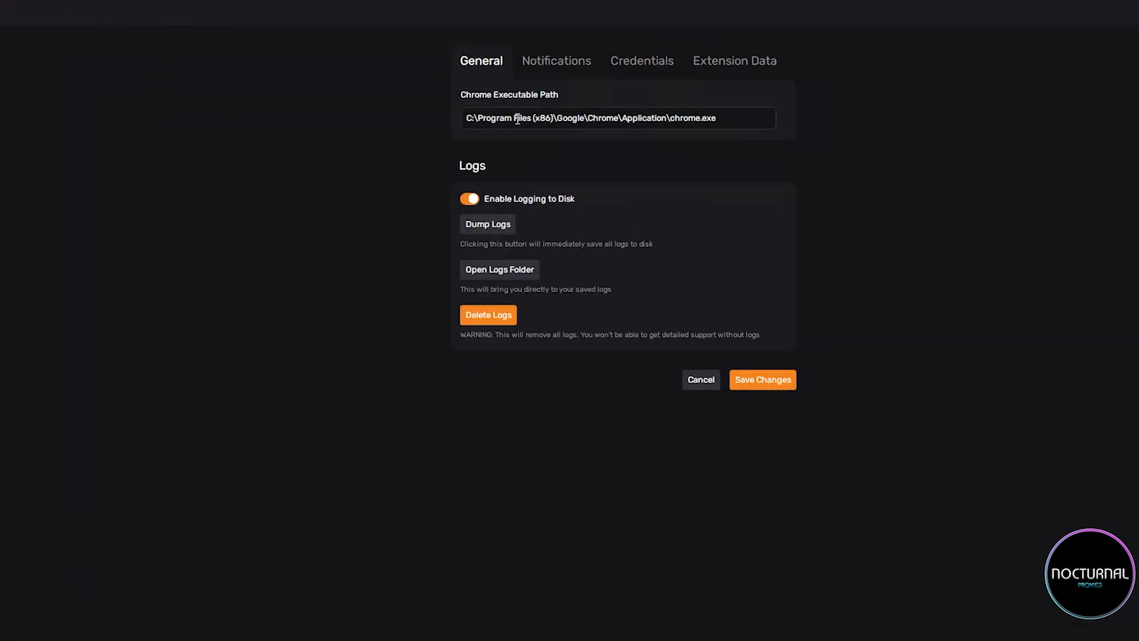
pyautogui.moveTo(467, 118); pyautogui.dragTo(830, 118)
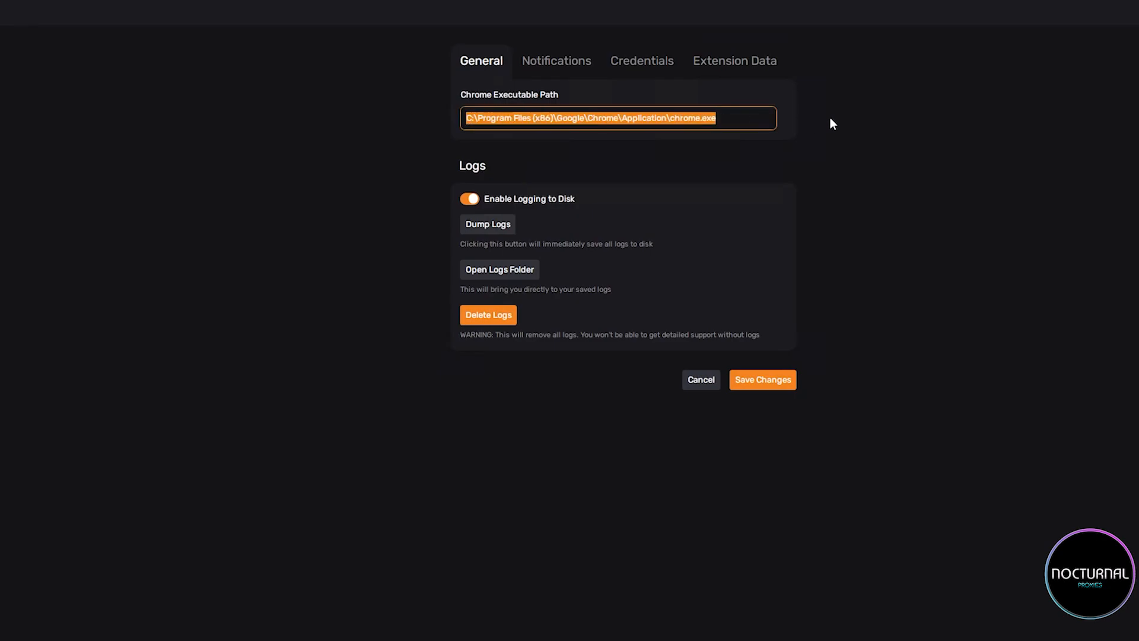
pyautogui.click(832, 119)
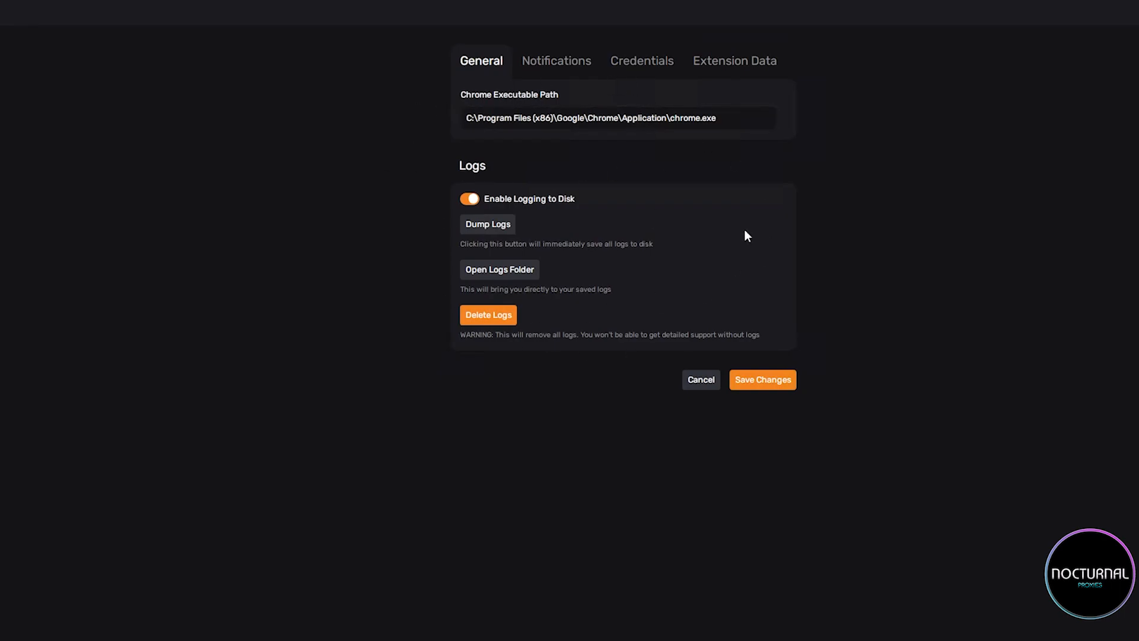
# Open the notification settings containing the Discord webhook options.
pyautogui.click(547, 70)
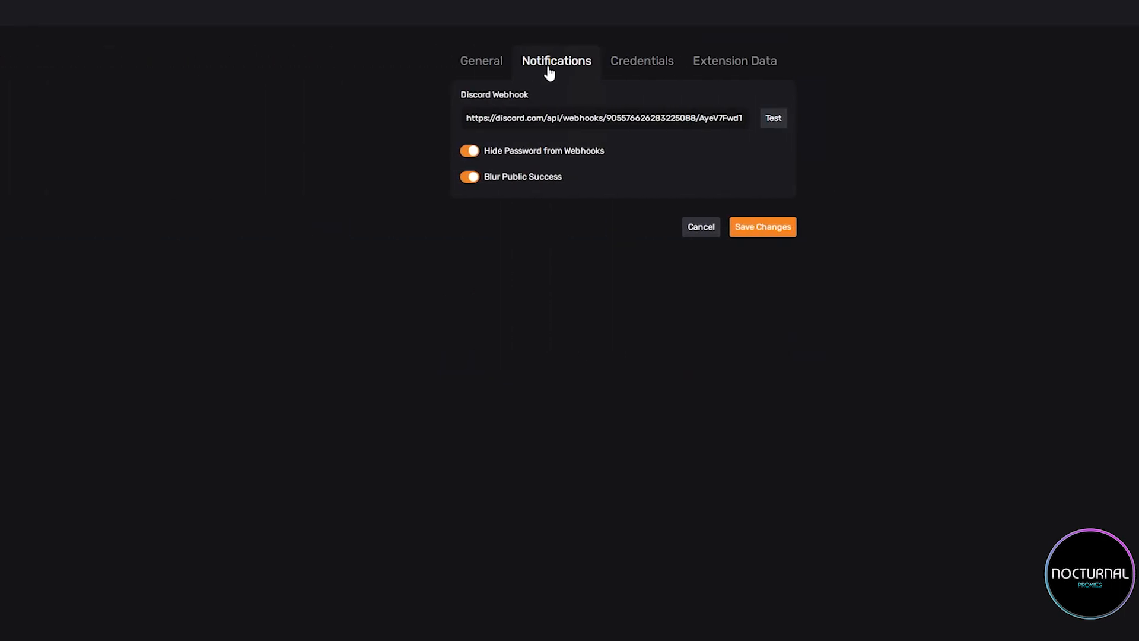
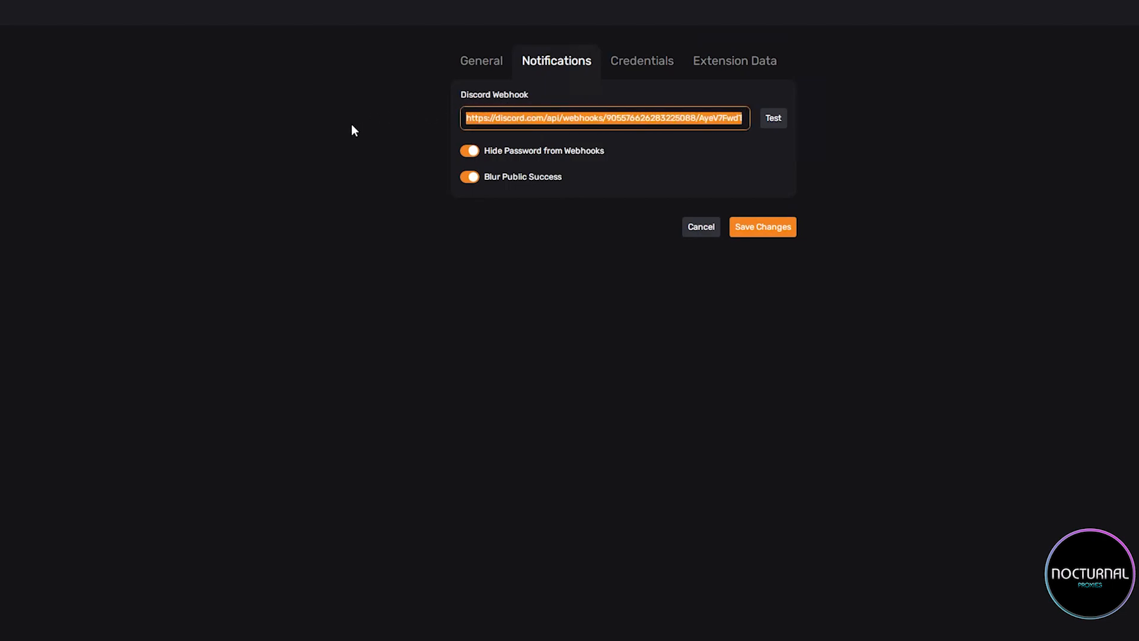
pyautogui.click(543, 275)
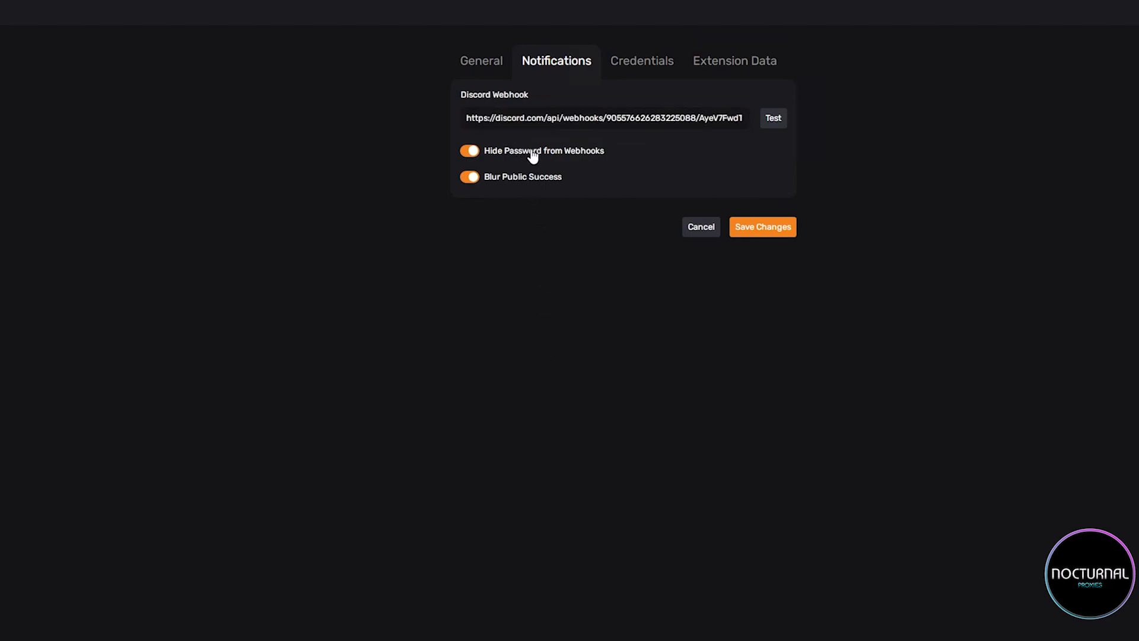
pyautogui.press('Tab')
pyautogui.click(420, 137)
# Open the credentials settings and review the CapMonster Cloud and 2Captcha API key fields.
pyautogui.click(642, 61)
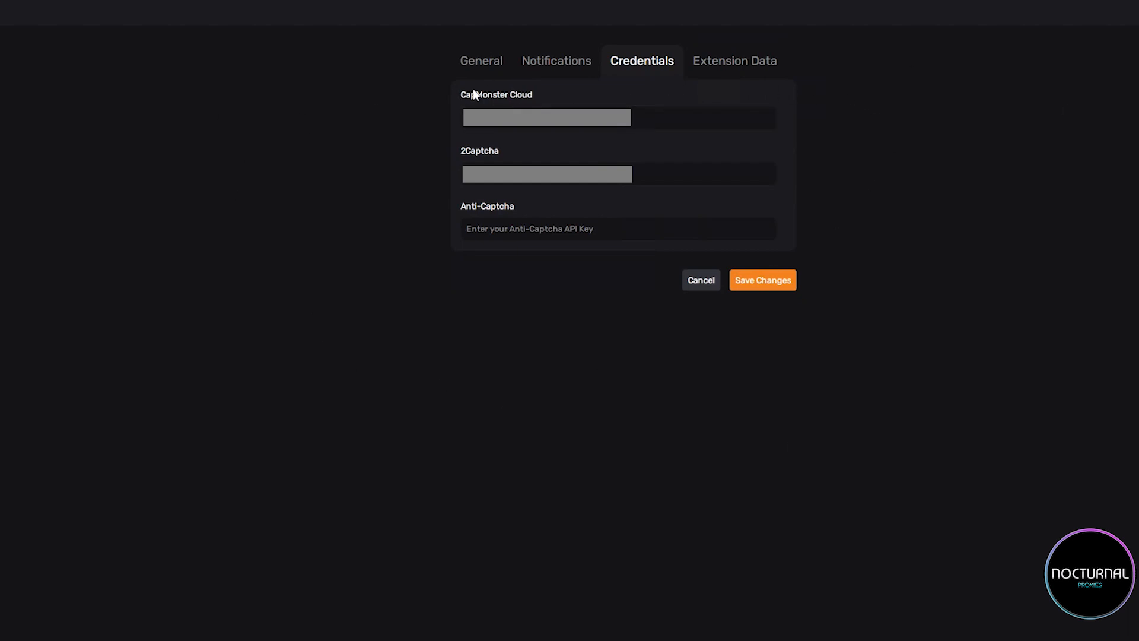
pyautogui.click(547, 119)
pyautogui.click(640, 173)
pyautogui.click(667, 148)
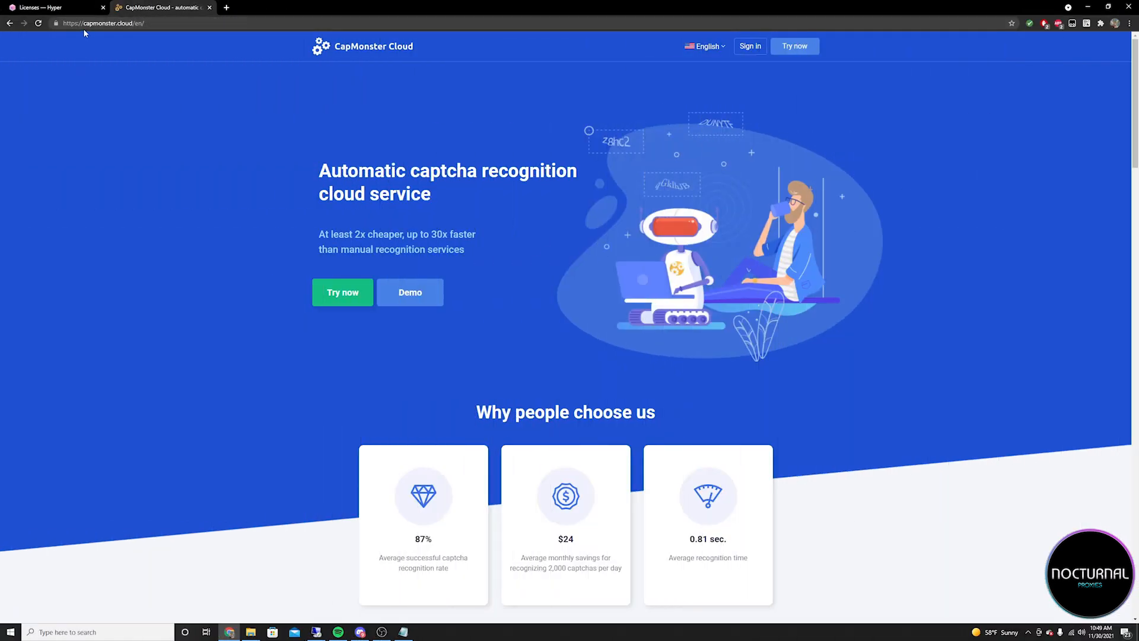
# Sign in on the CapMonster Cloud website and copy the account's API key from the dashboard.
pyautogui.click(748, 47)
pyautogui.click(540, 215)
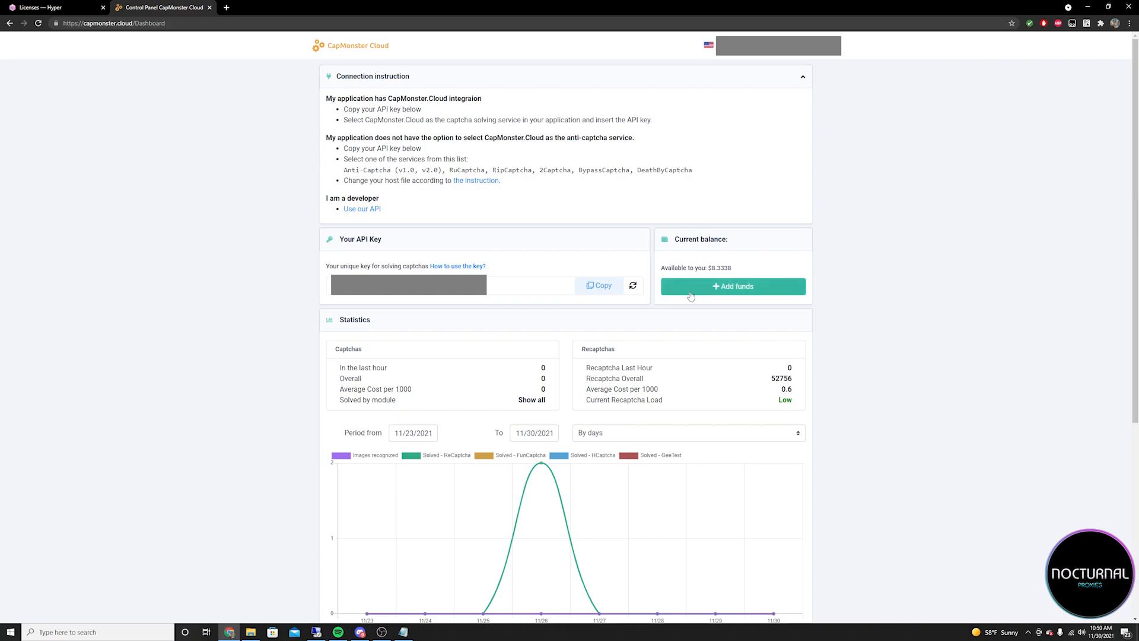
pyautogui.click(600, 293)
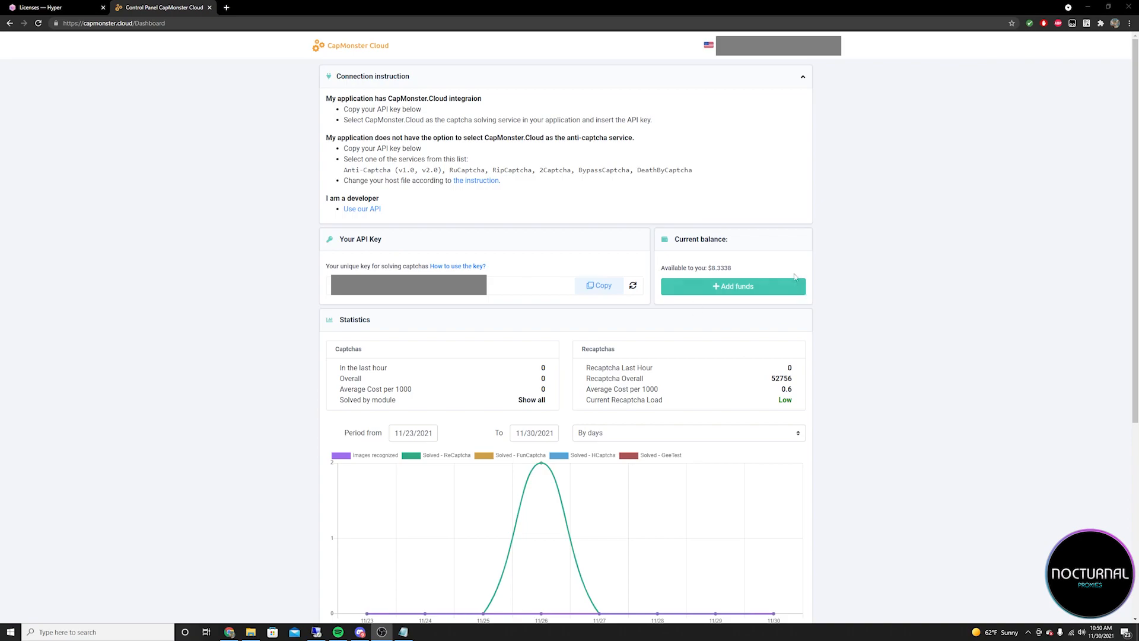
pyautogui.click(595, 293)
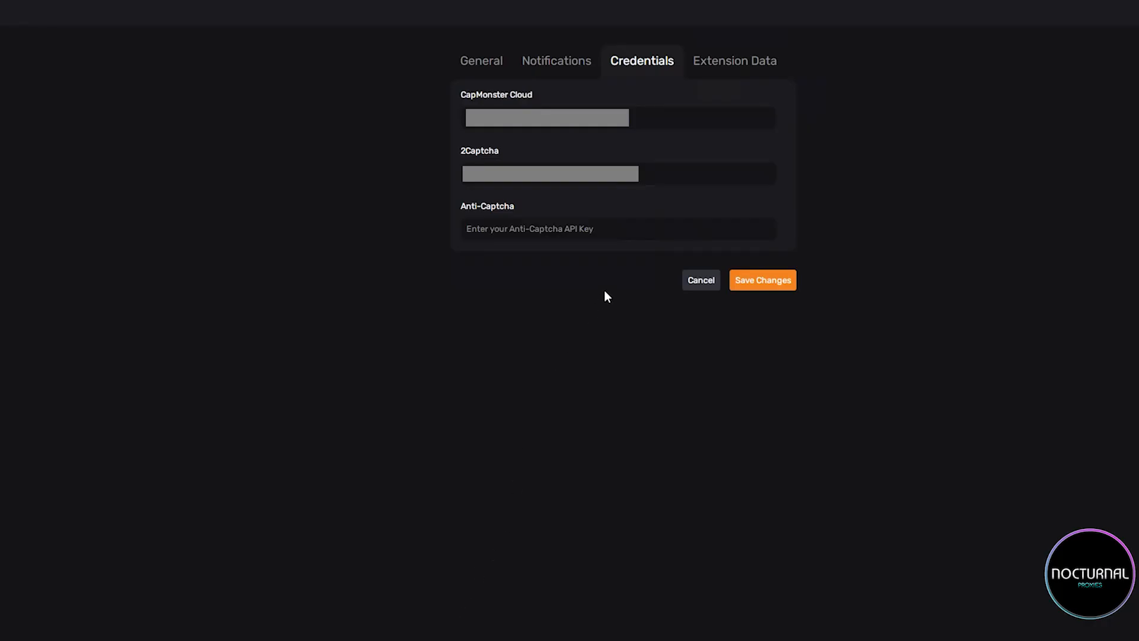
# Back in the bot's credentials settings, enter the API key for CapMonster Cloud and save the changes.
pyautogui.click(714, 115)
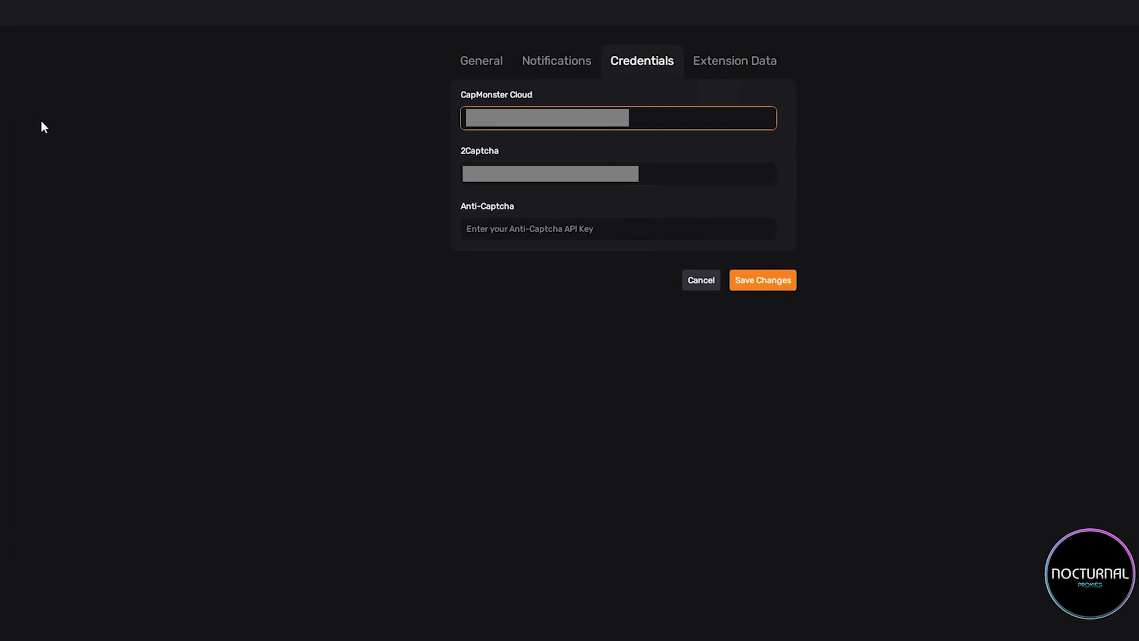
pyautogui.click(772, 291)
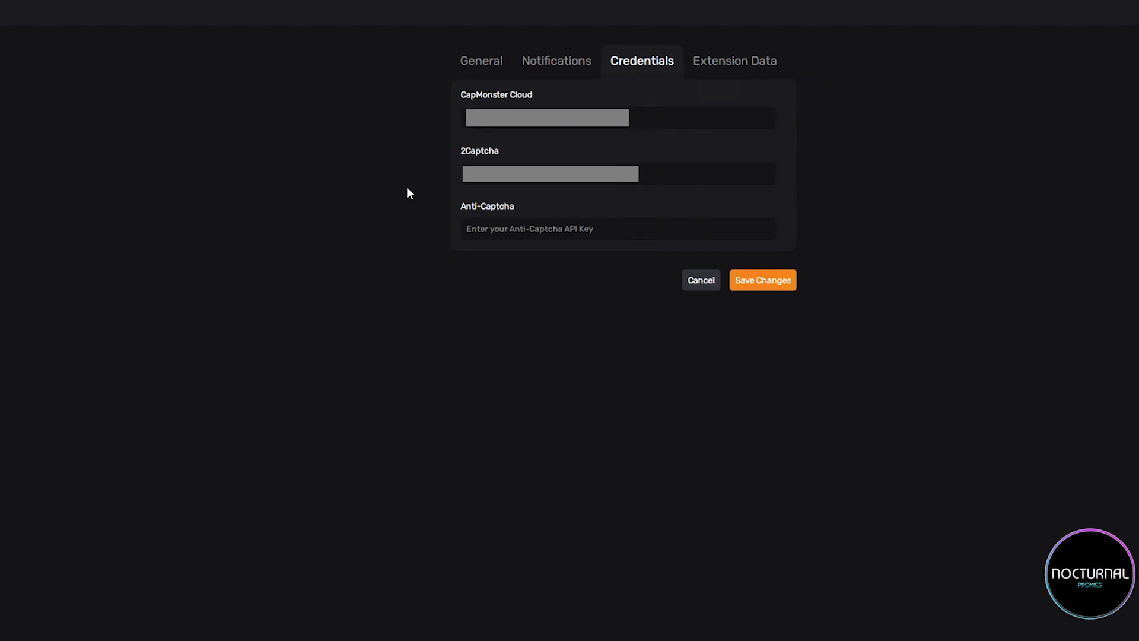
# Open the extension data settings and choose Target as the site.
pyautogui.click(734, 60)
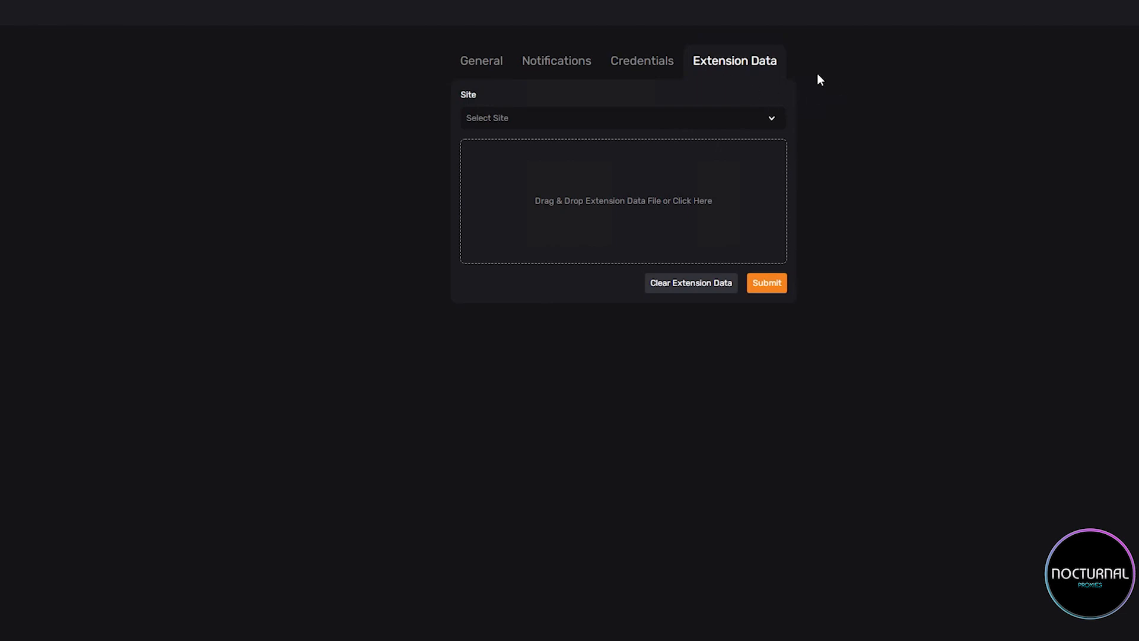
pyautogui.click(700, 117)
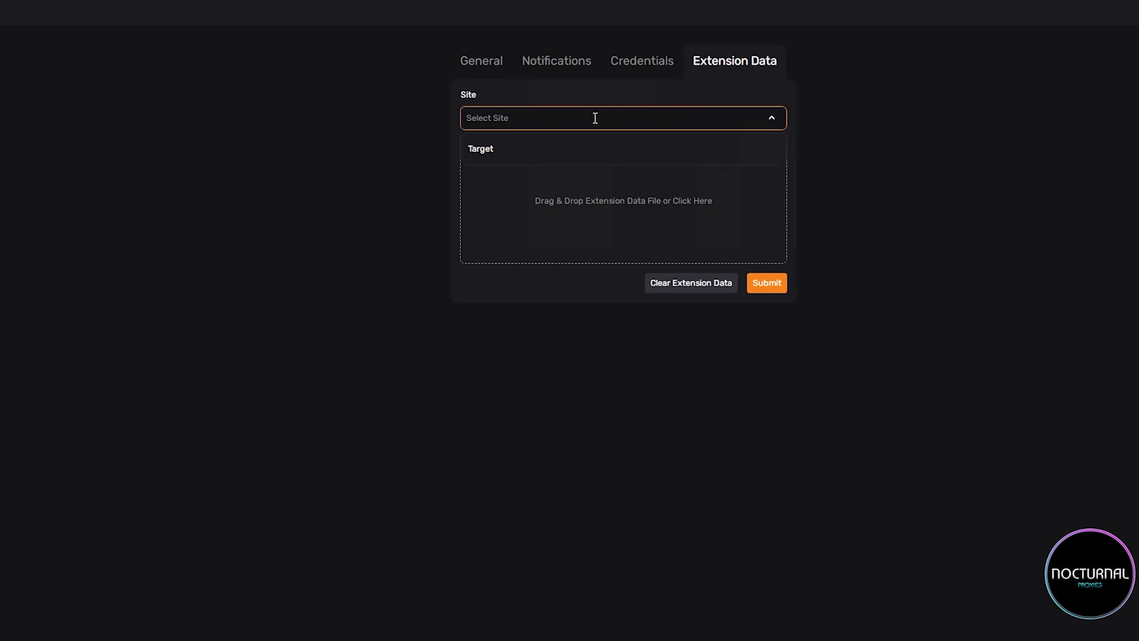
pyautogui.click(511, 155)
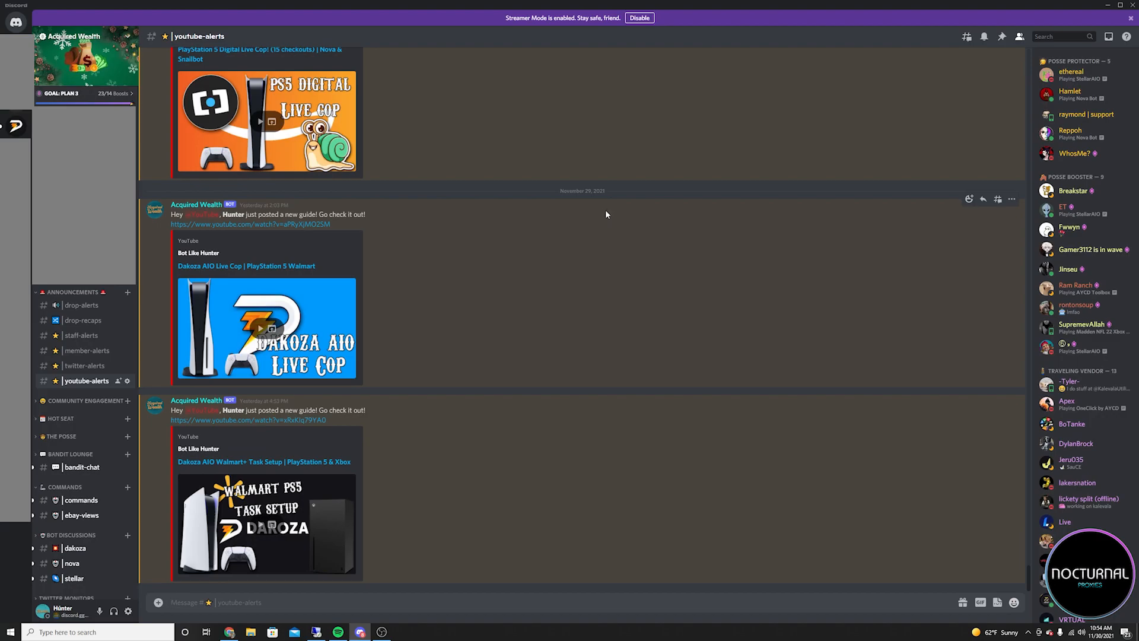
# Switch to the Dakoza server in Discord and download the extension linked in the 2.1.1 changelog.
pyautogui.click(11, 128)
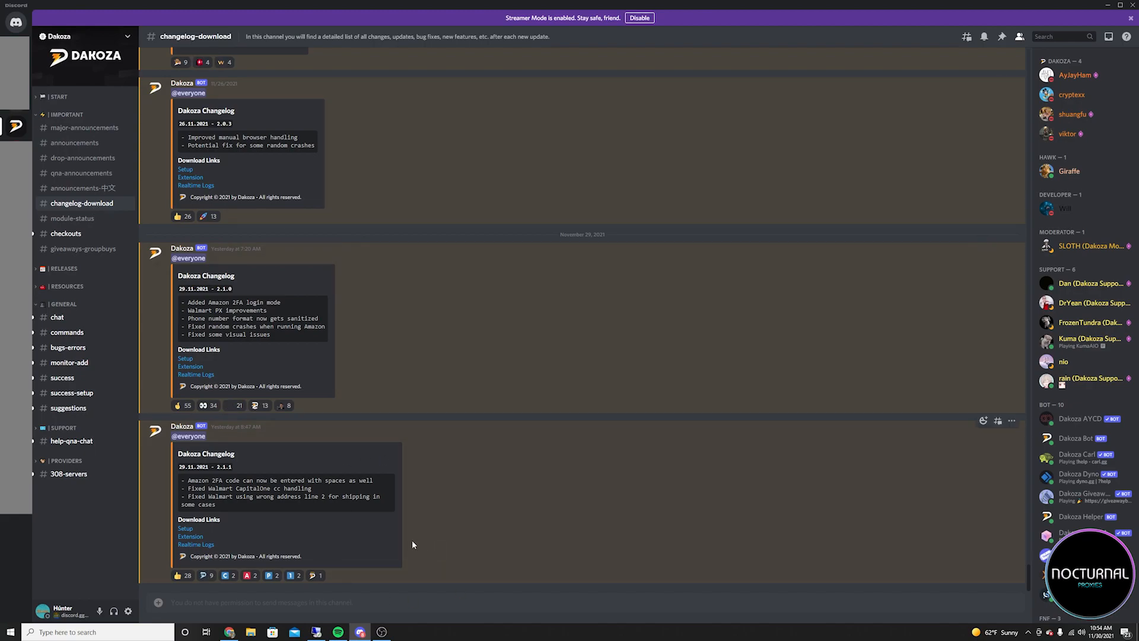
pyautogui.click(188, 537)
pyautogui.click(615, 348)
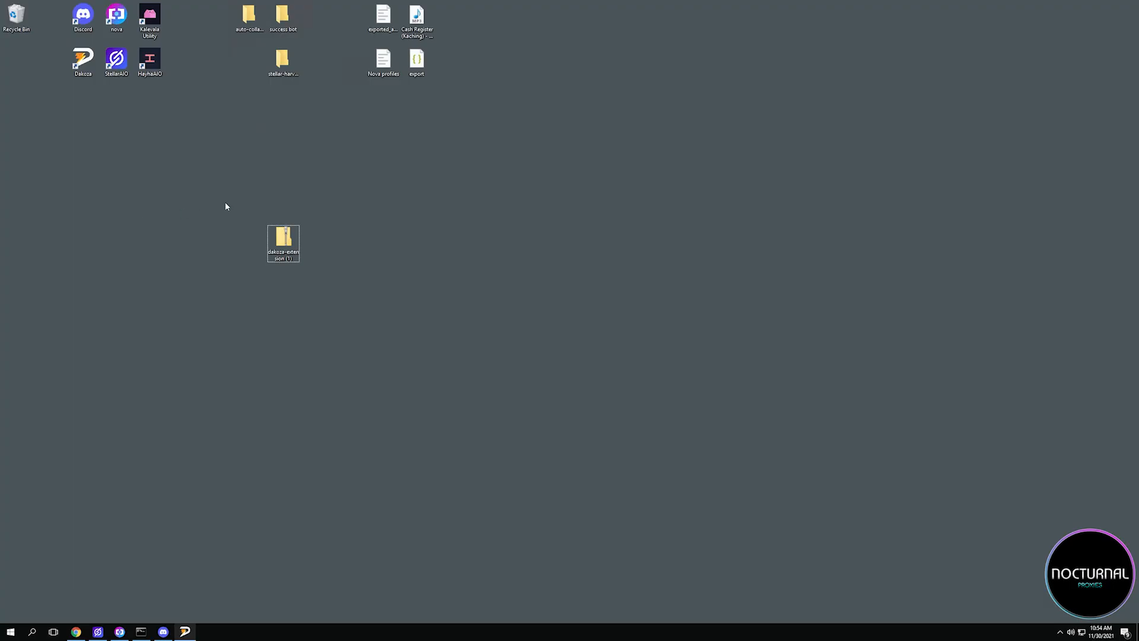
# Extract the Dakoza extension folder from its zip archive onto the desktop and remove the archive.
pyautogui.moveTo(235, 200); pyautogui.dragTo(397, 282)
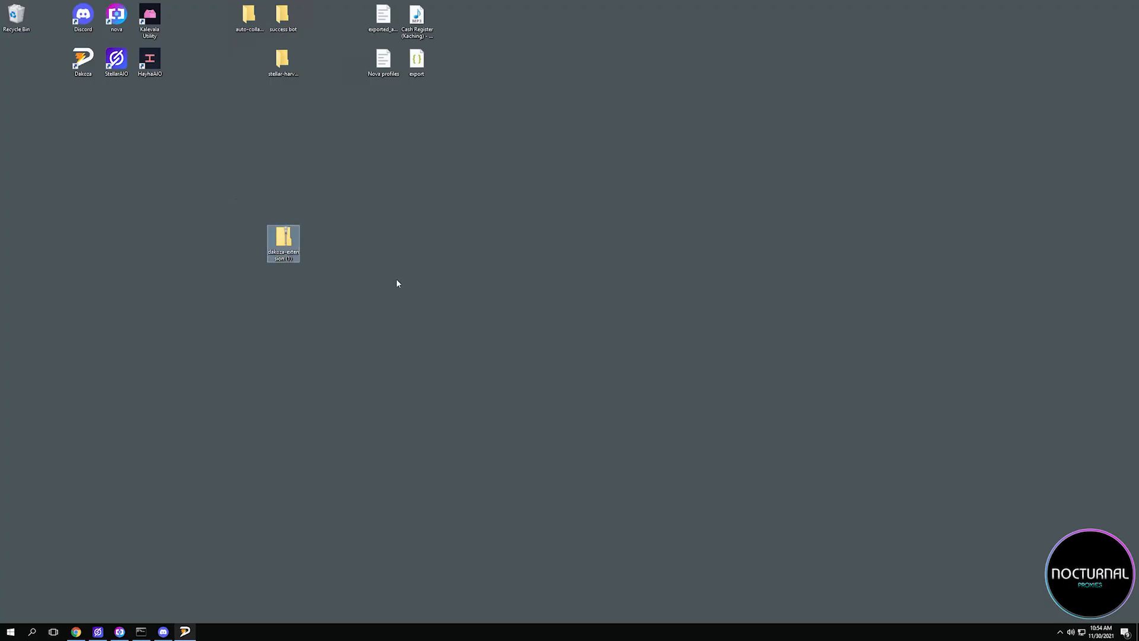
pyautogui.doubleClick(282, 244)
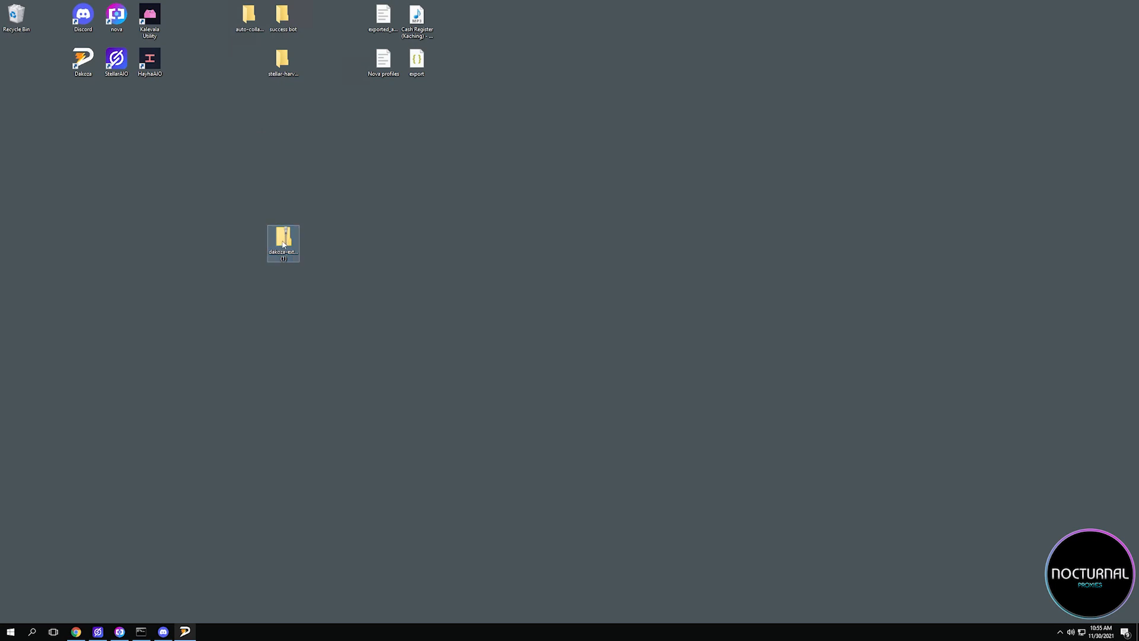
pyautogui.moveTo(602, 284); pyautogui.dragTo(17, 15)
pyautogui.click(911, 231)
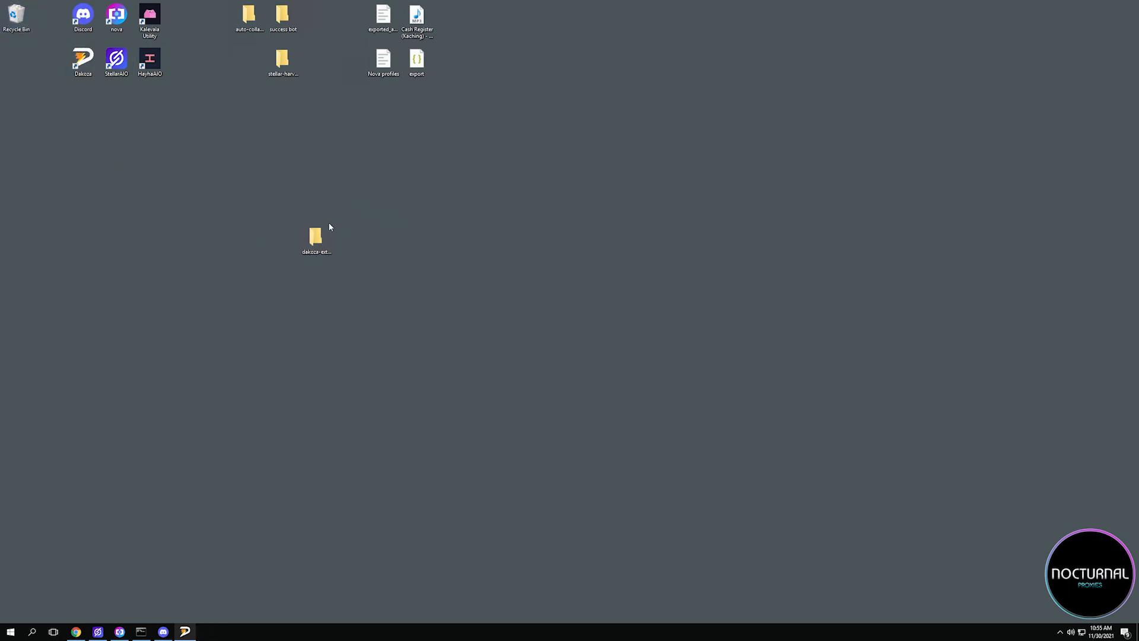
pyautogui.click(356, 287)
pyautogui.moveTo(380, 282); pyautogui.dragTo(236, 183)
pyautogui.click(270, 198)
# Switch to Chrome and bring up its list of installed extensions.
pyautogui.click(76, 631)
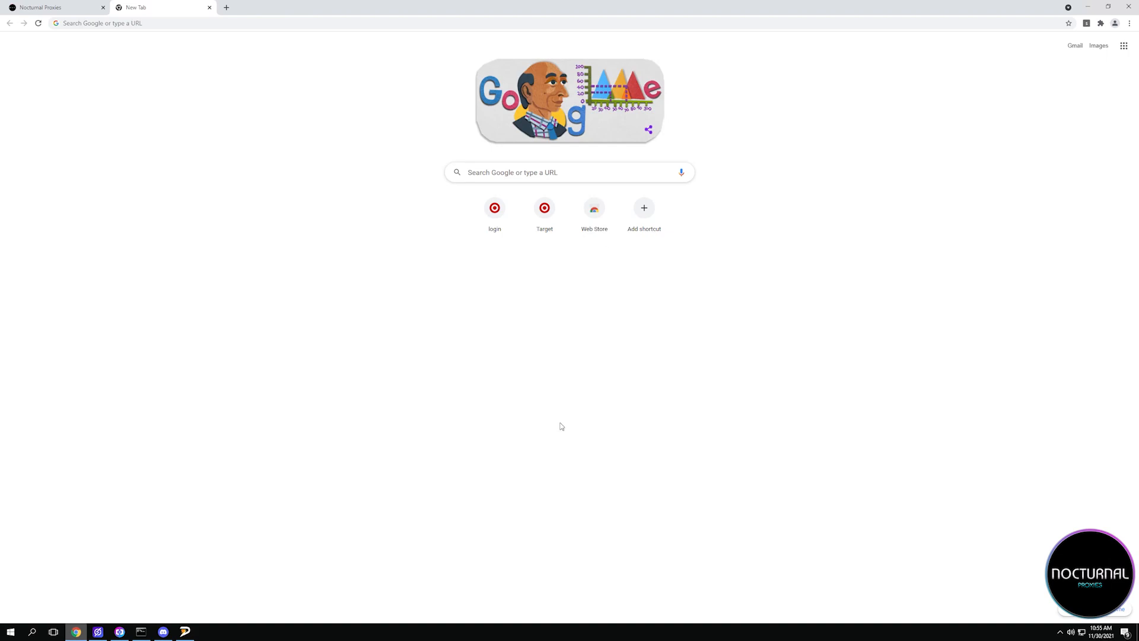
pyautogui.click(1101, 24)
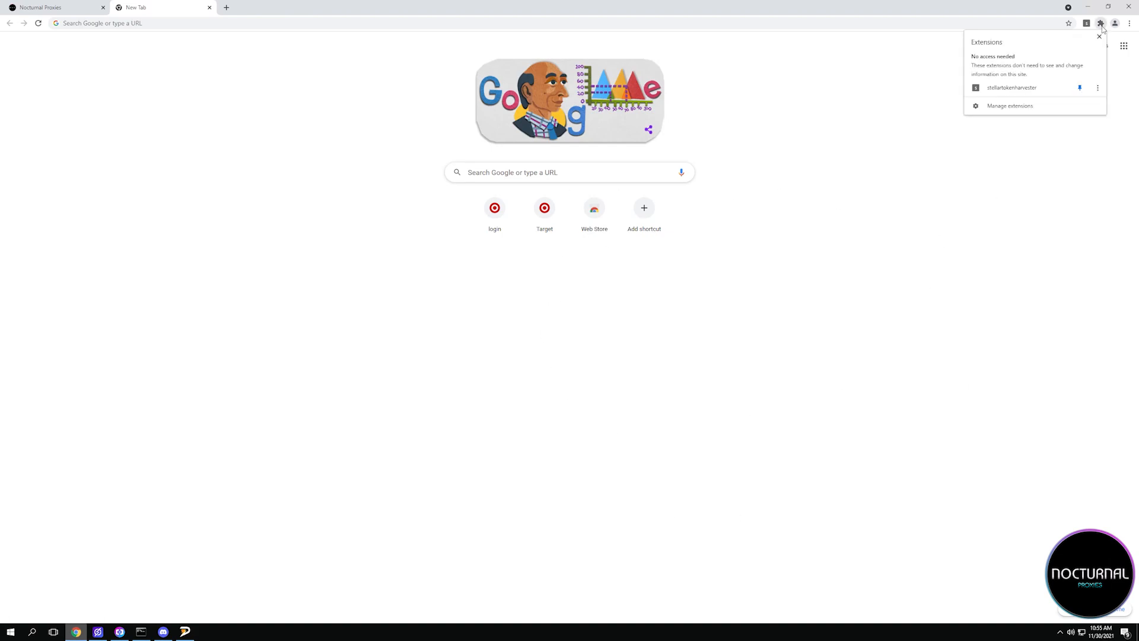
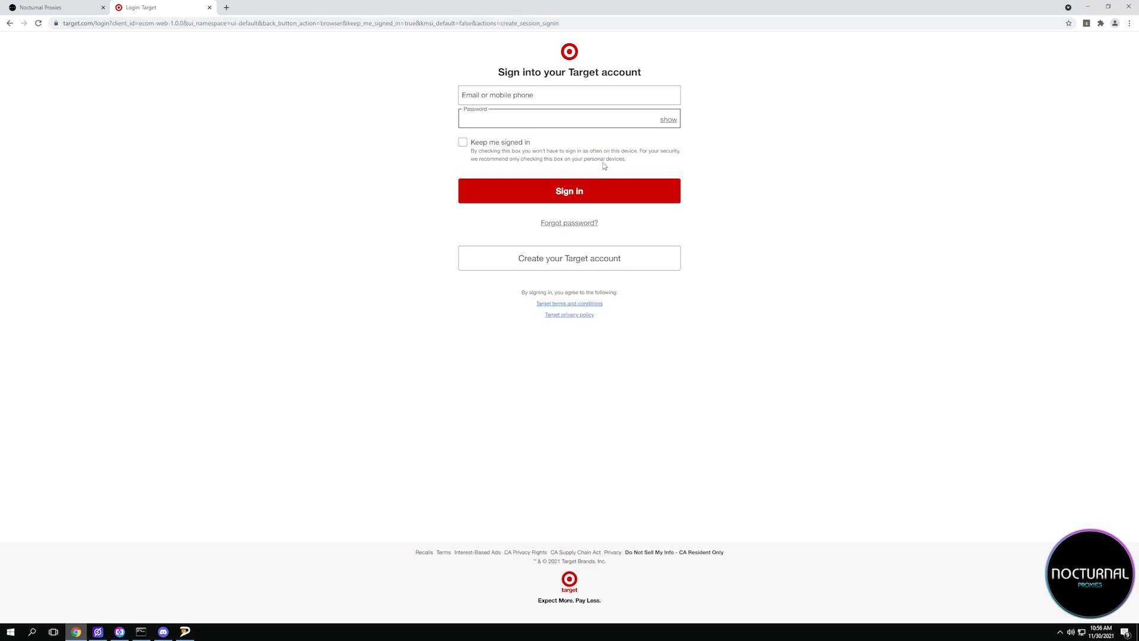
# Pin the Dakoza Extension in Chrome and open its data collection popup on the Target sign-in page.
pyautogui.click(1101, 24)
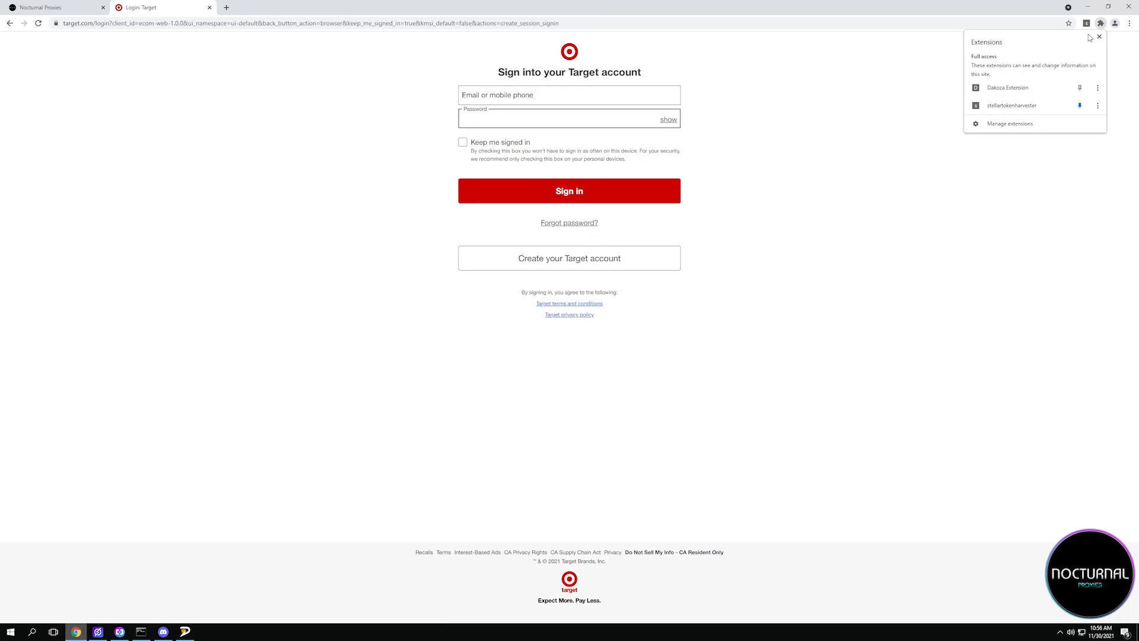
pyautogui.click(1078, 89)
pyautogui.click(872, 73)
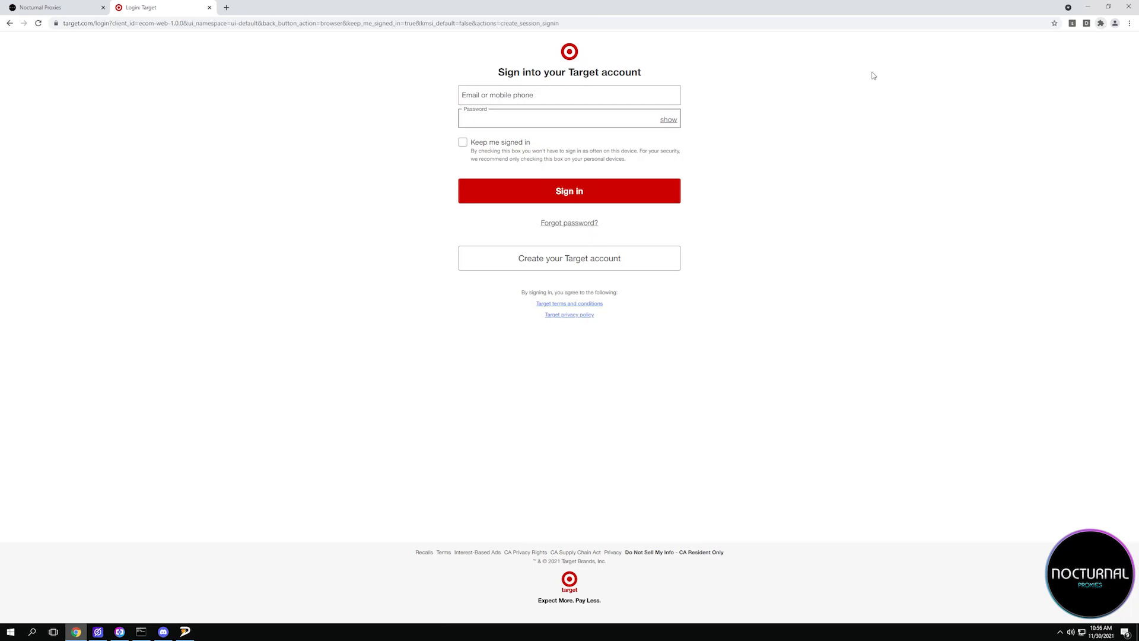
pyautogui.click(1087, 23)
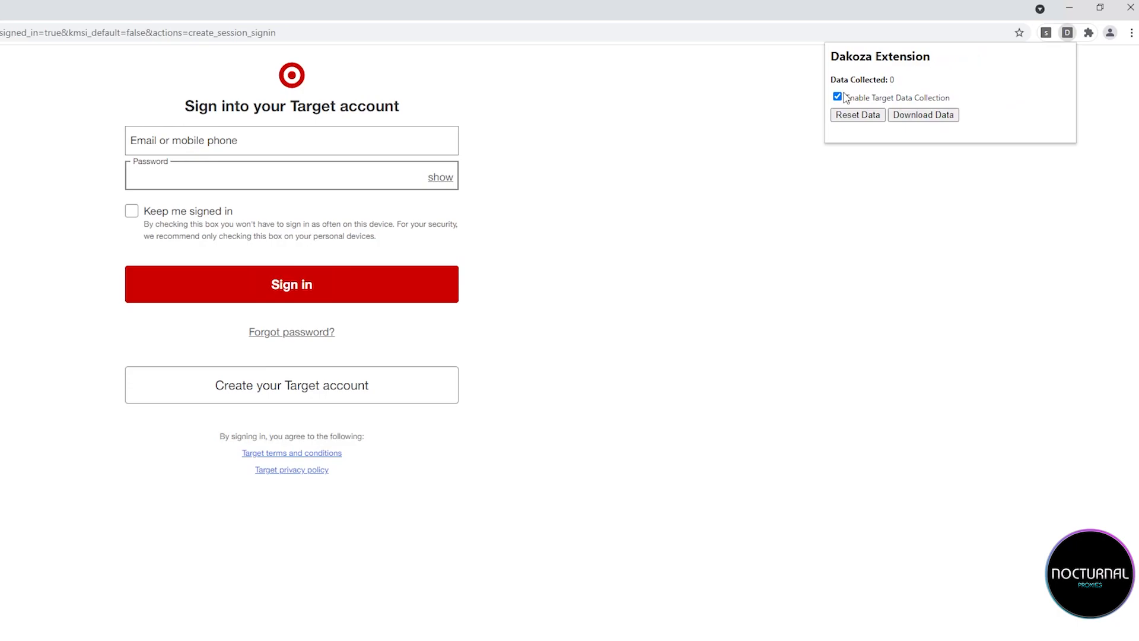
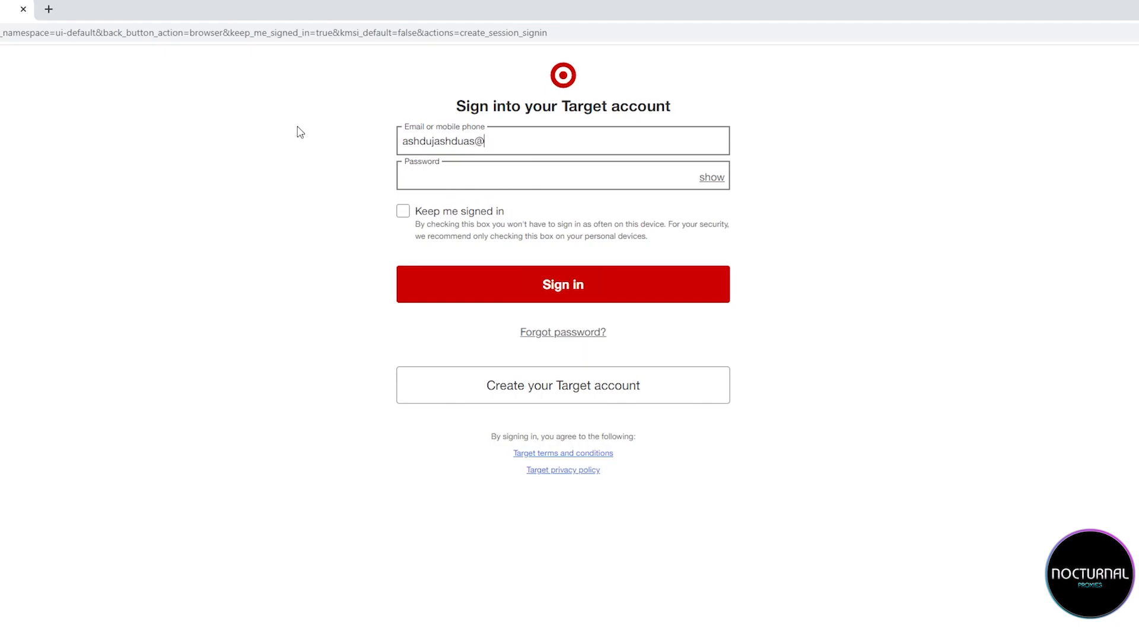
# Fill in the Target sign-in form with an account e-mail and password, and enable Keep me signed in.
pyautogui.write('••••••••••••••')
pyautogui.click(405, 211)
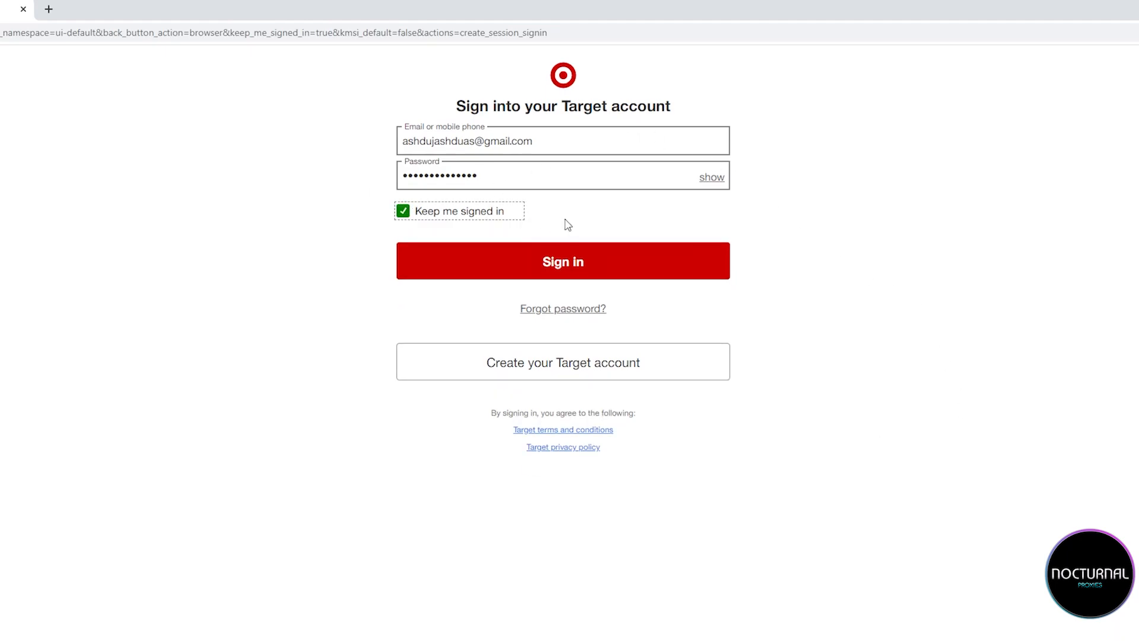
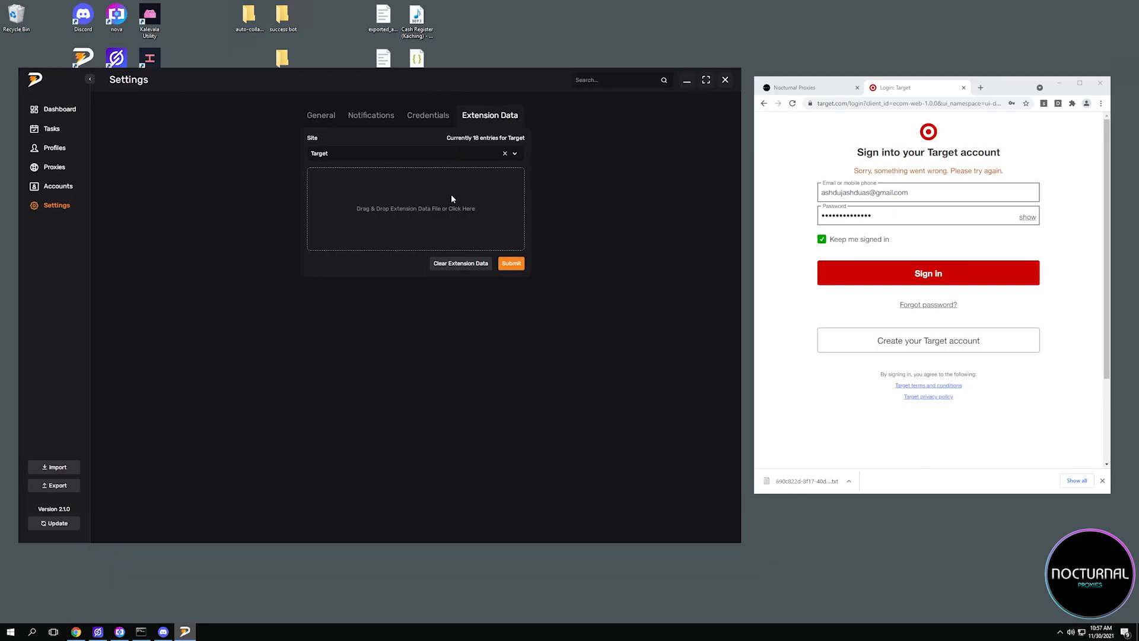
# Load the downloaded extension data text file for the Target site and submit it.
pyautogui.moveTo(804, 481); pyautogui.dragTo(380, 214)
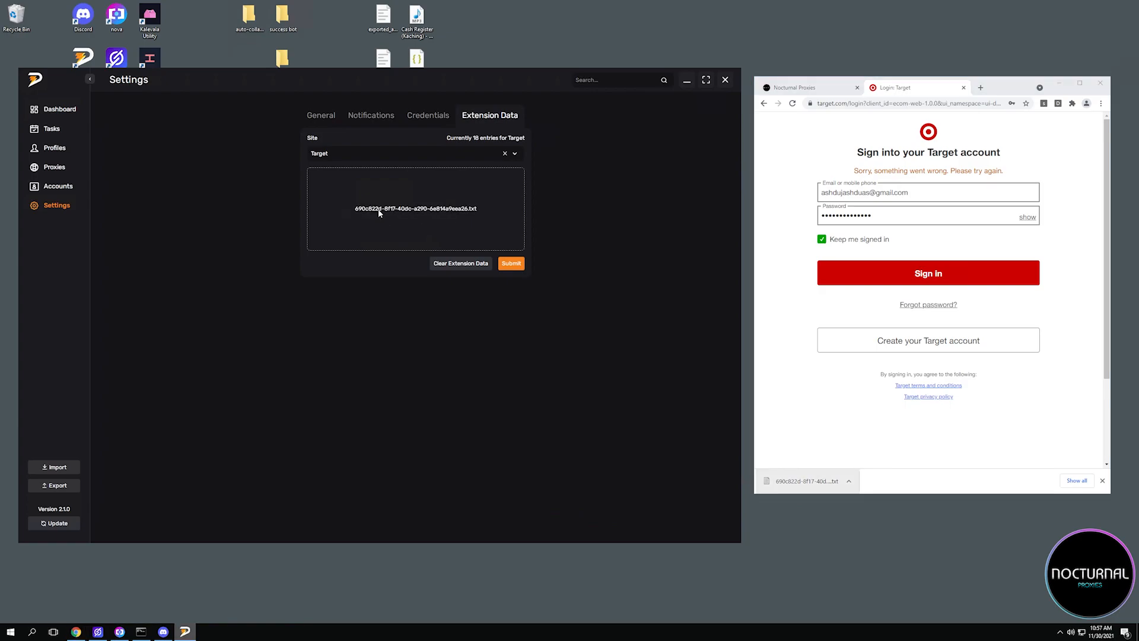
pyautogui.click(509, 265)
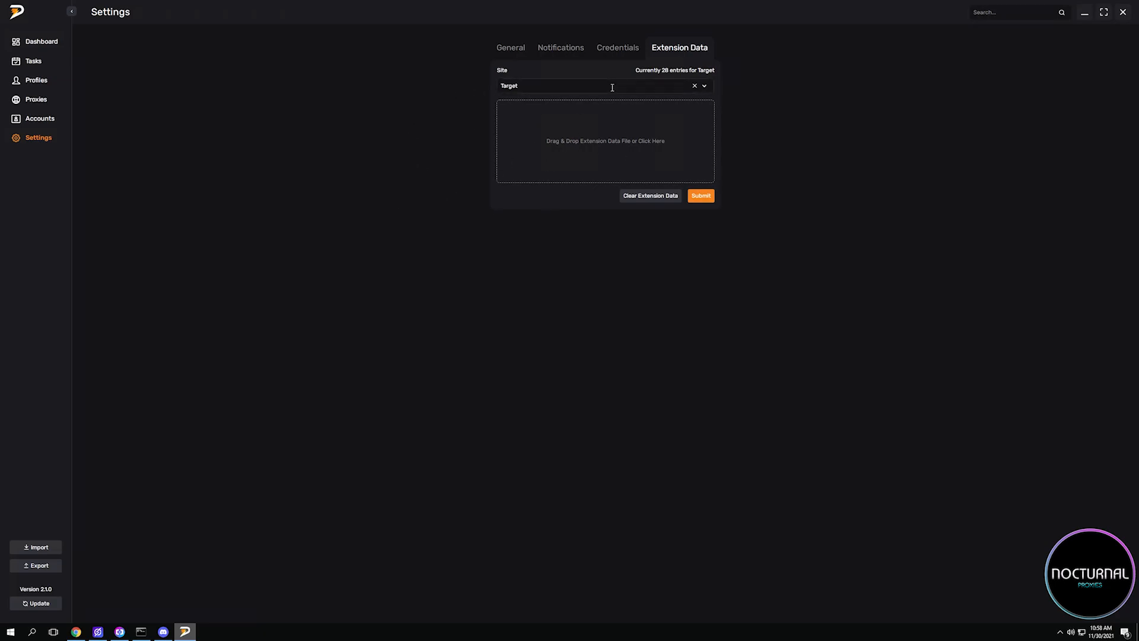
# Review the general settings, go to the account lists and start a new account for the Walmart site.
pyautogui.click(512, 49)
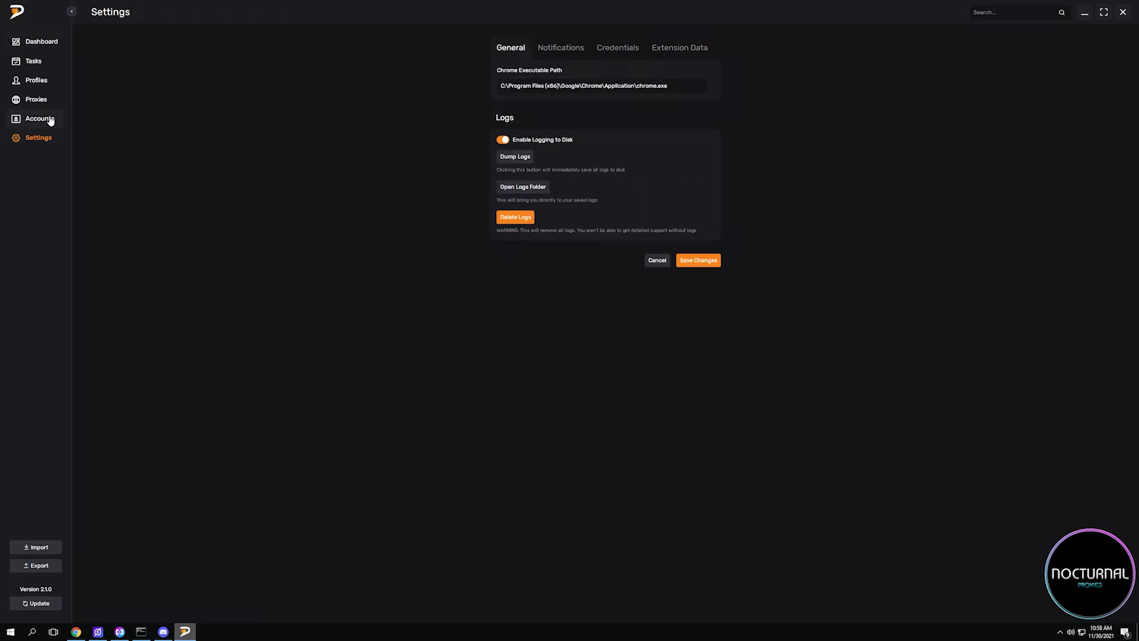
pyautogui.click(50, 119)
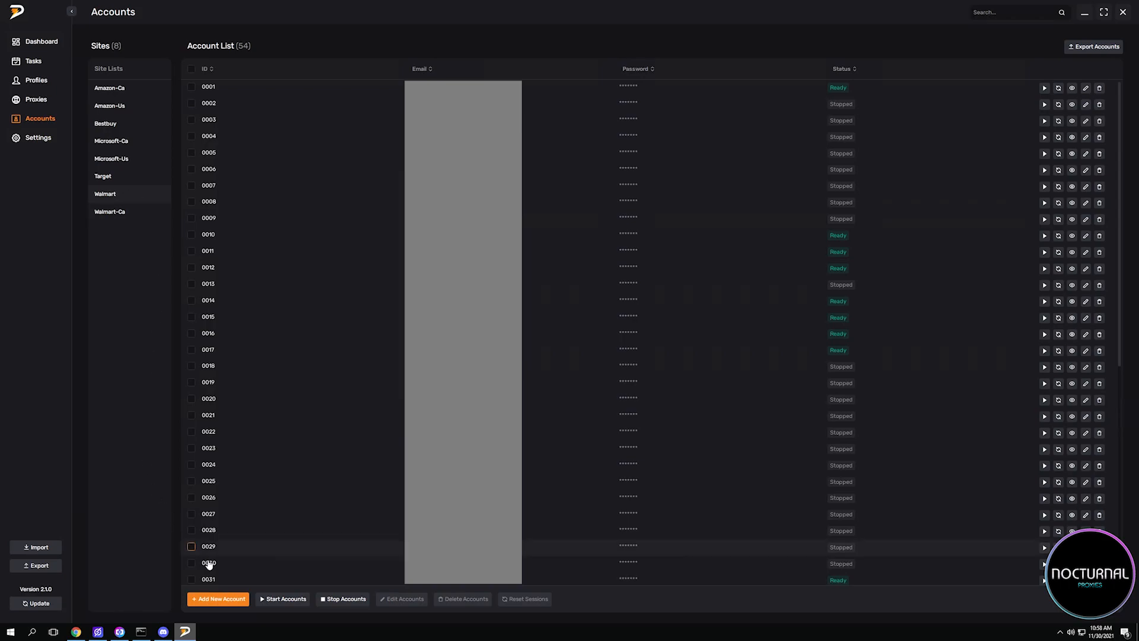
pyautogui.click(228, 600)
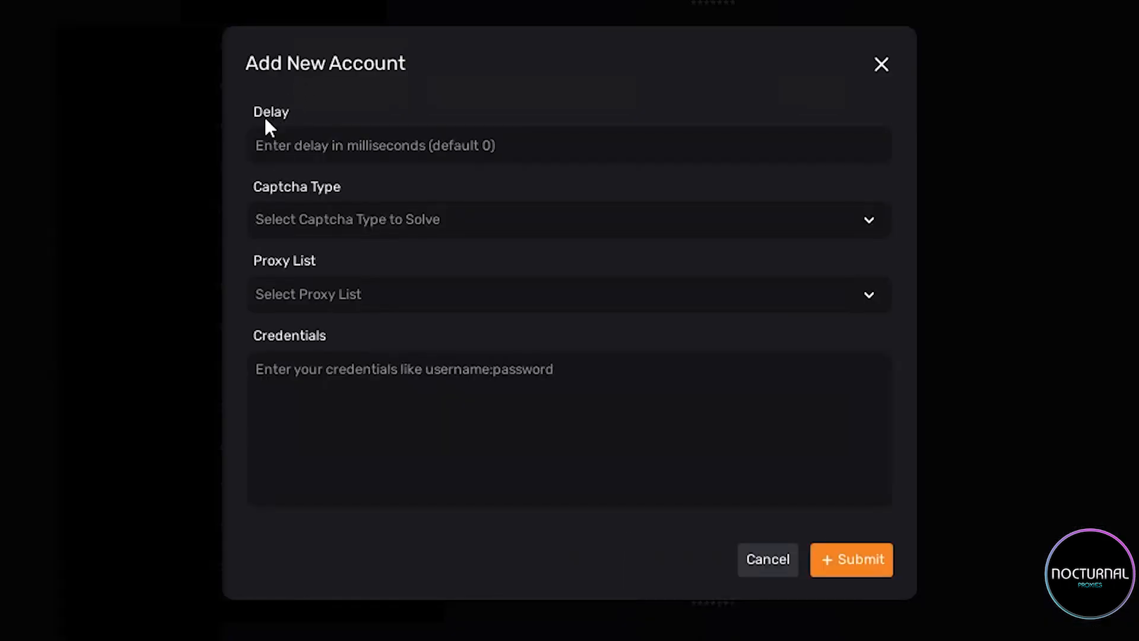
# Set the new Walmart account's captcha type to reCaptchaV2 and view the available captcha providers.
pyautogui.click(325, 217)
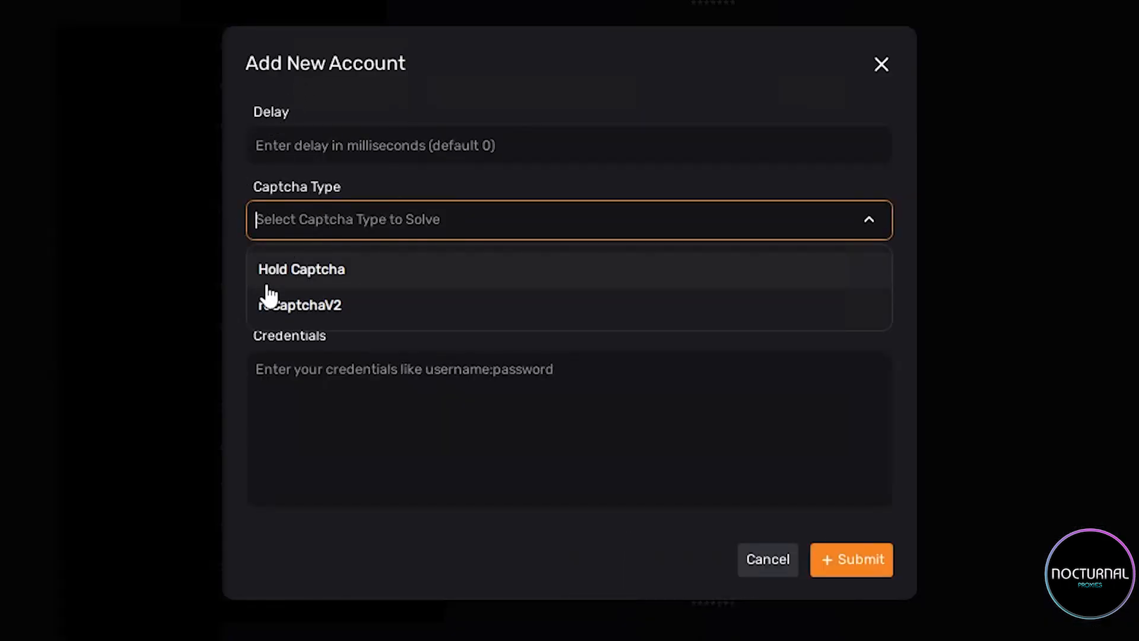
pyautogui.click(268, 306)
pyautogui.click(308, 248)
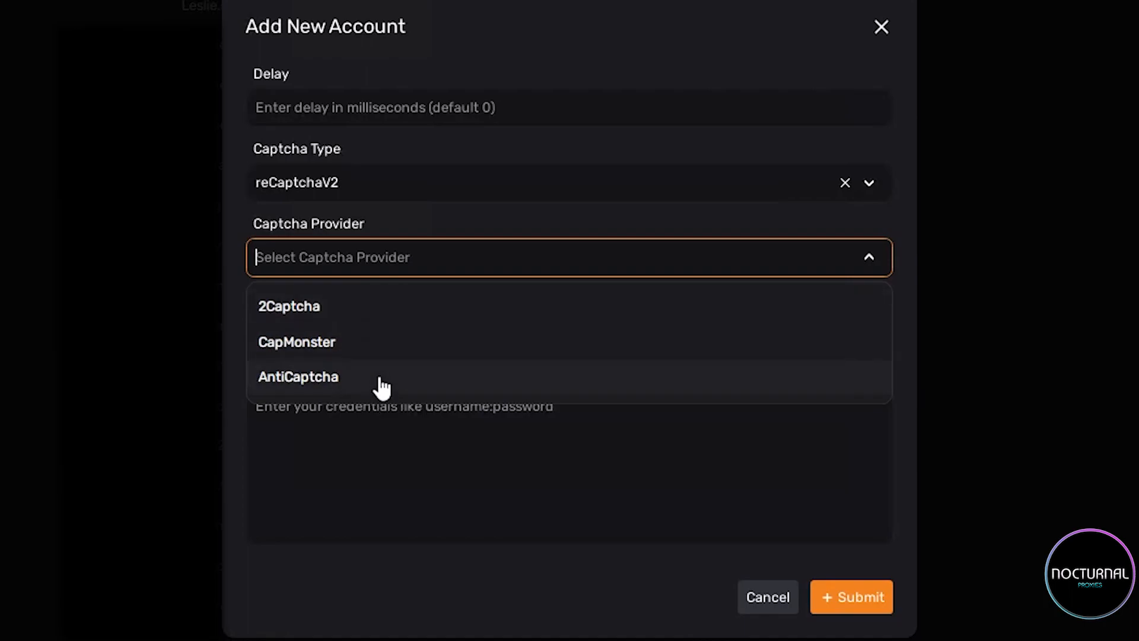
pyautogui.click(362, 208)
# Add the Walmart account with Hold Captcha, the Nocturnal Resis proxy list and its username and password credentials, and start it.
pyautogui.click(321, 183)
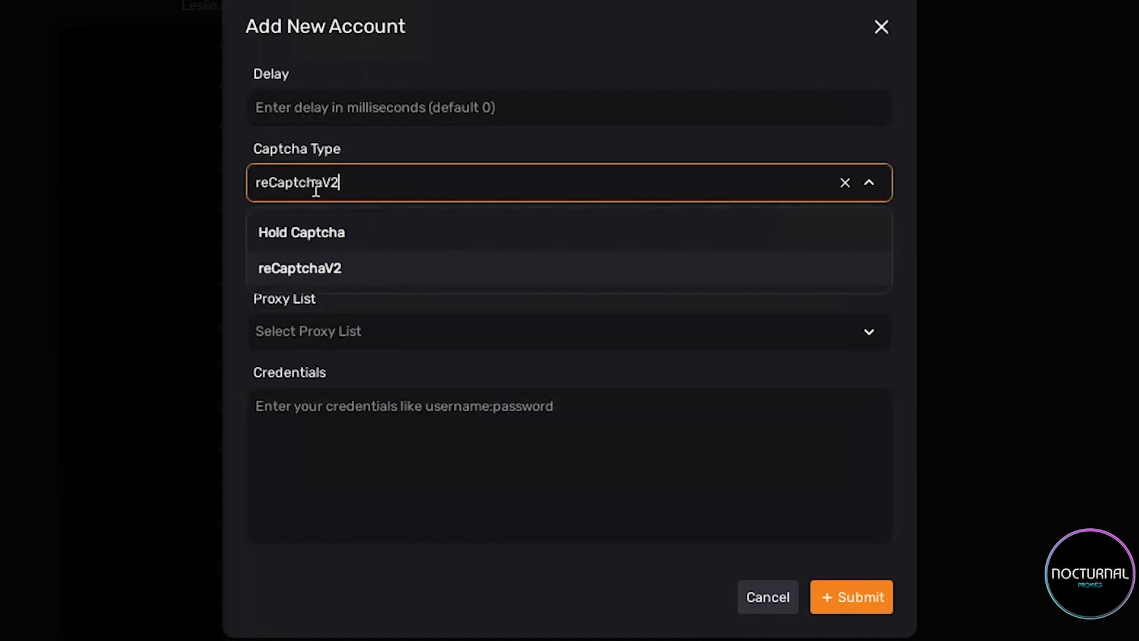
pyautogui.click(291, 240)
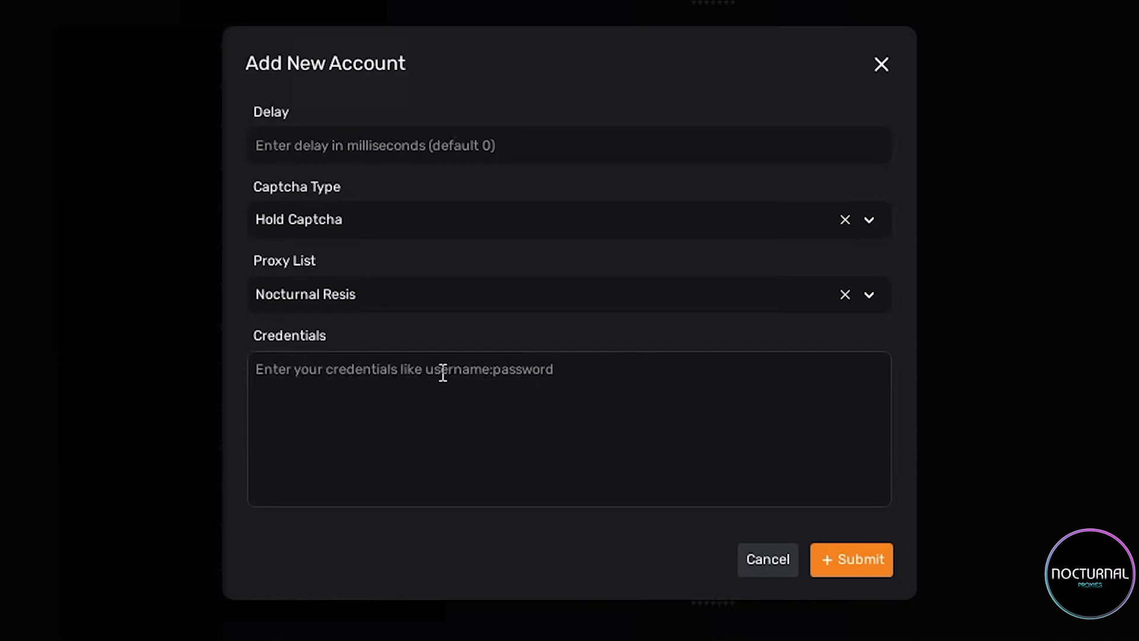
pyautogui.hotkey('ctrl', 'v')
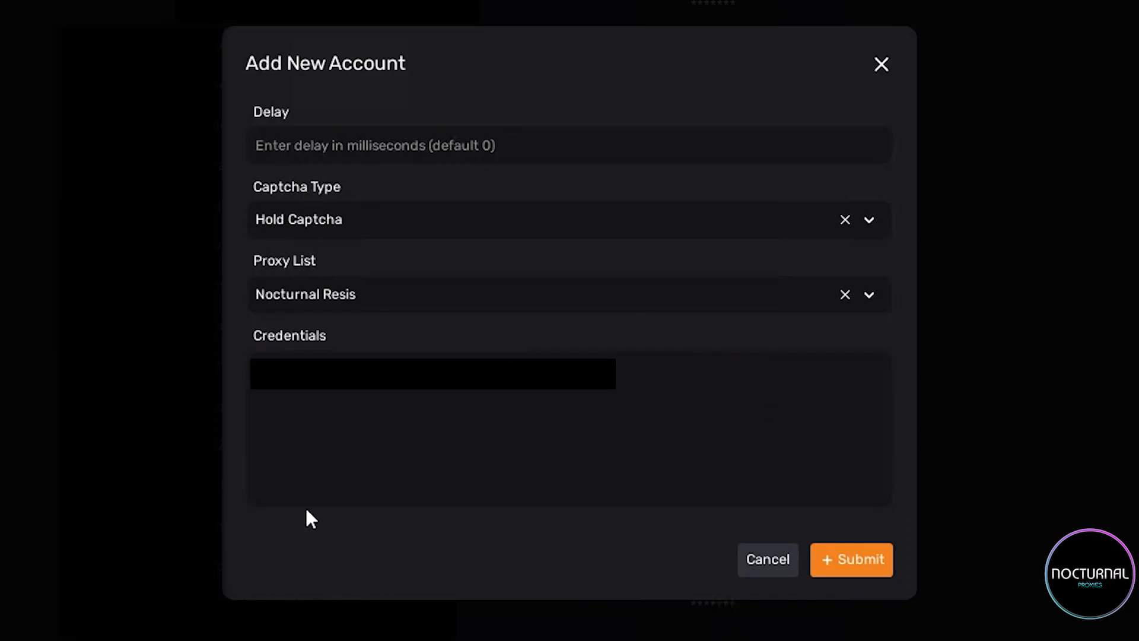
pyautogui.click(847, 572)
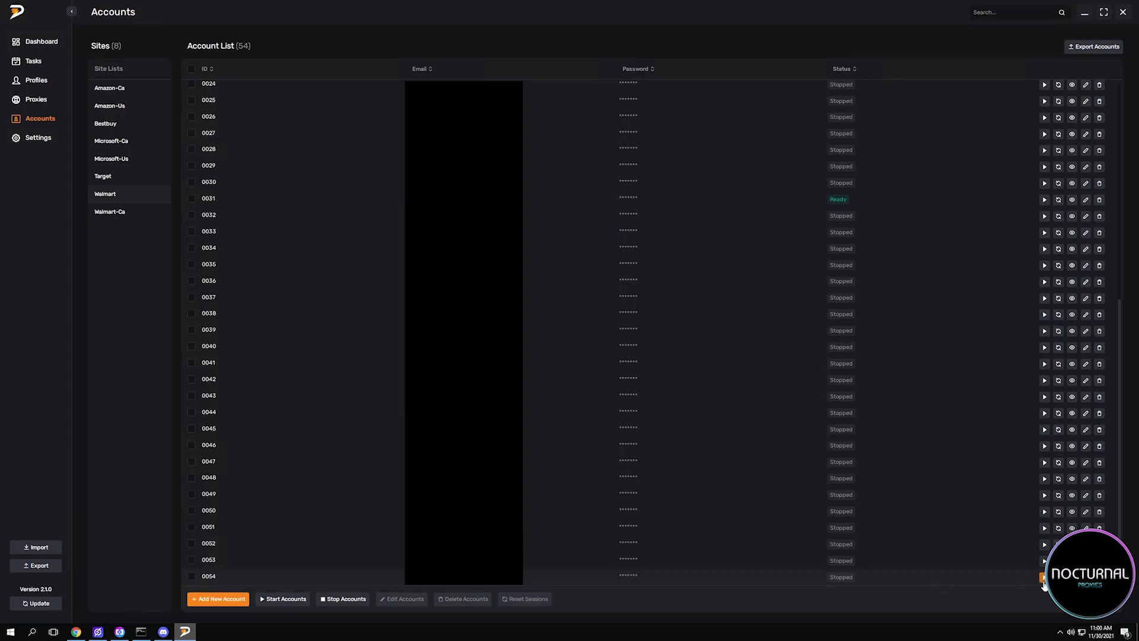
pyautogui.click(1044, 585)
# Add a Target account with a selected mode and its username and password credentials, and start it.
pyautogui.click(121, 178)
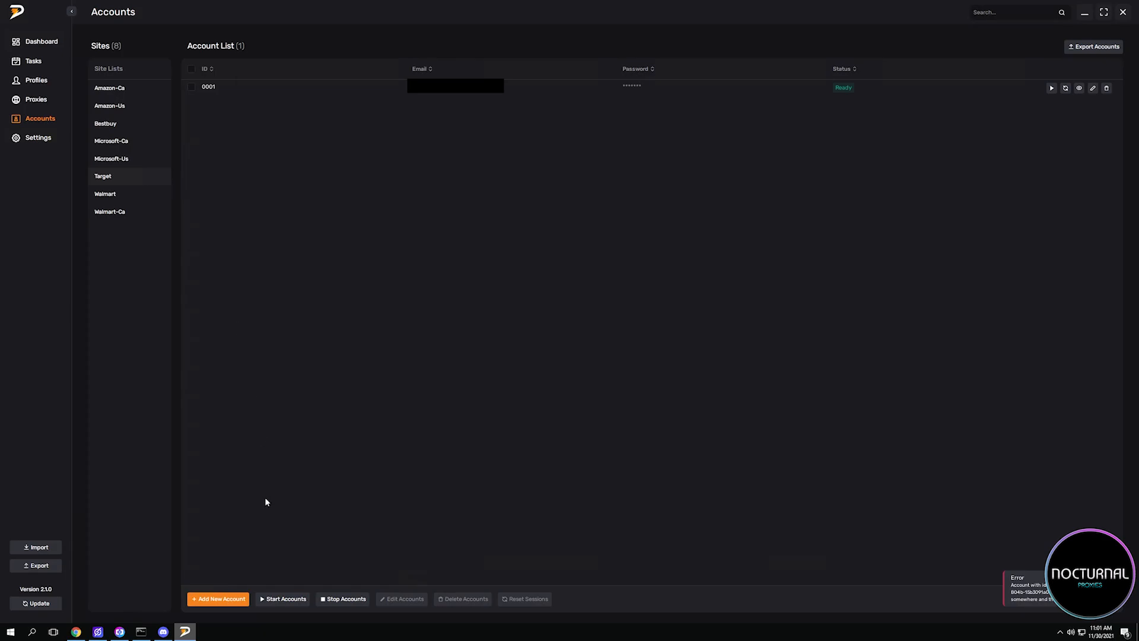
pyautogui.click(215, 600)
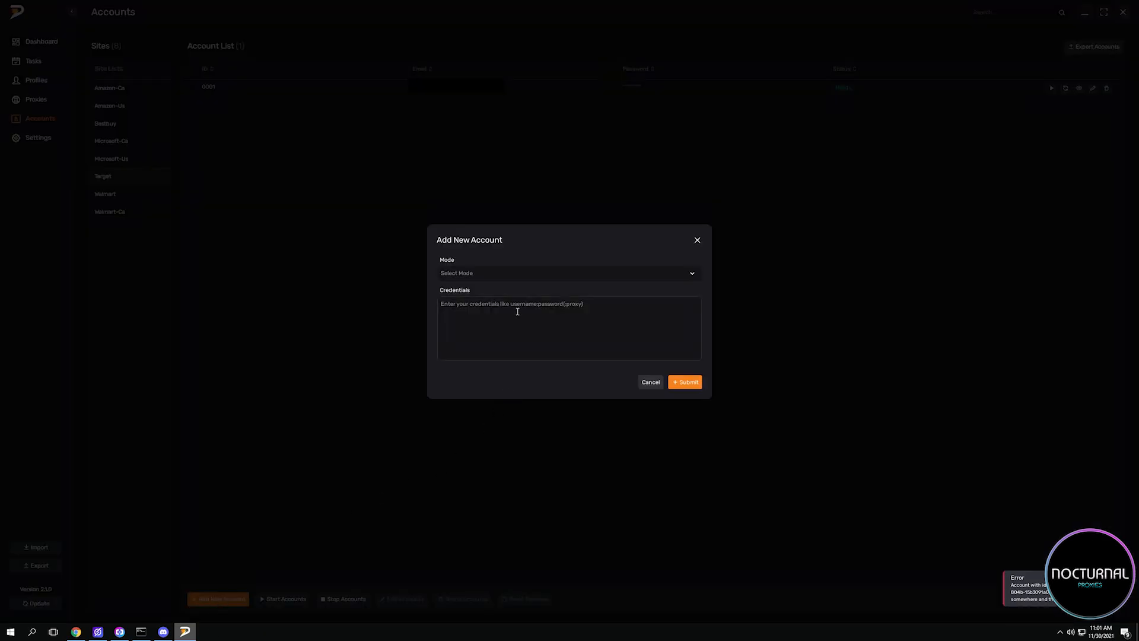
pyautogui.click(471, 275)
pyautogui.click(455, 296)
pyautogui.click(450, 315)
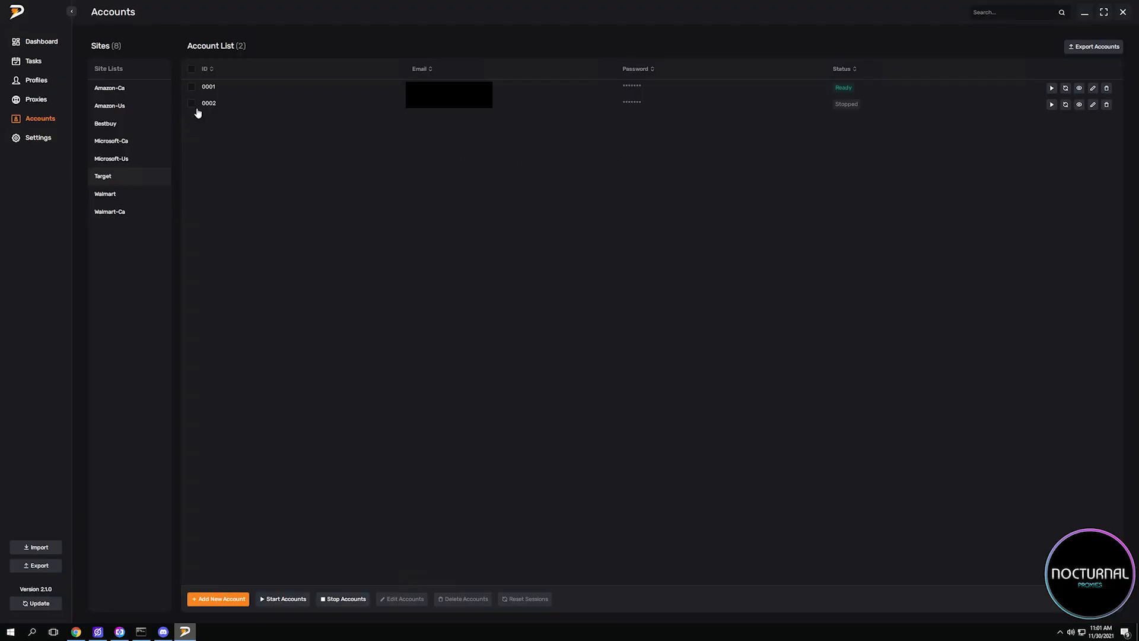
pyautogui.click(1051, 105)
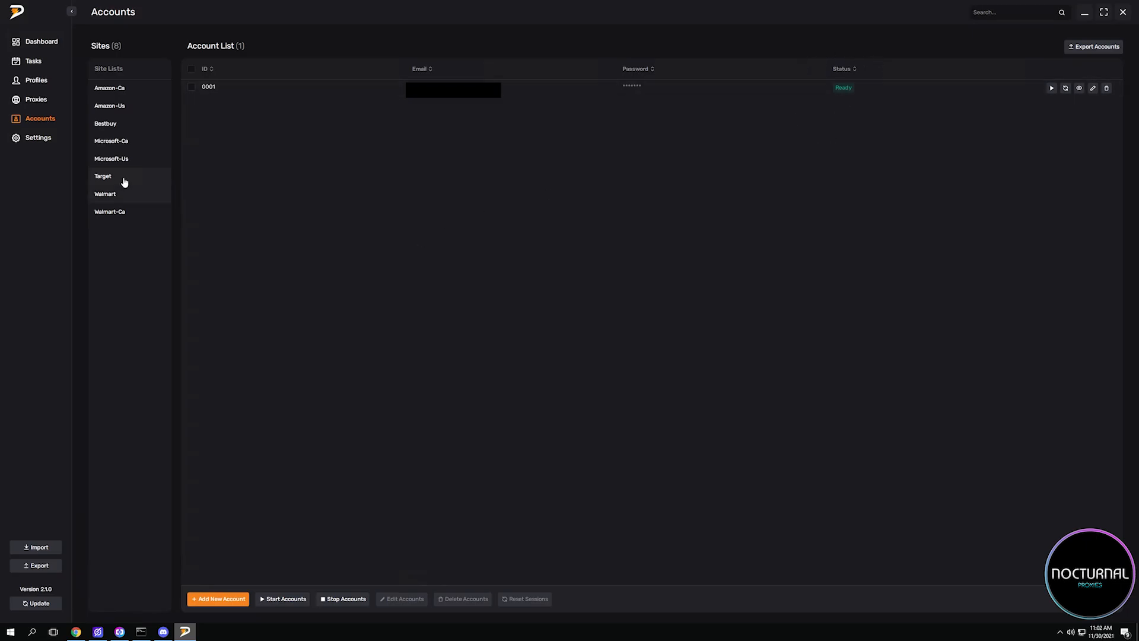
# Set up a new Microsoft-Us account in Auto mode and submit it.
pyautogui.click(122, 159)
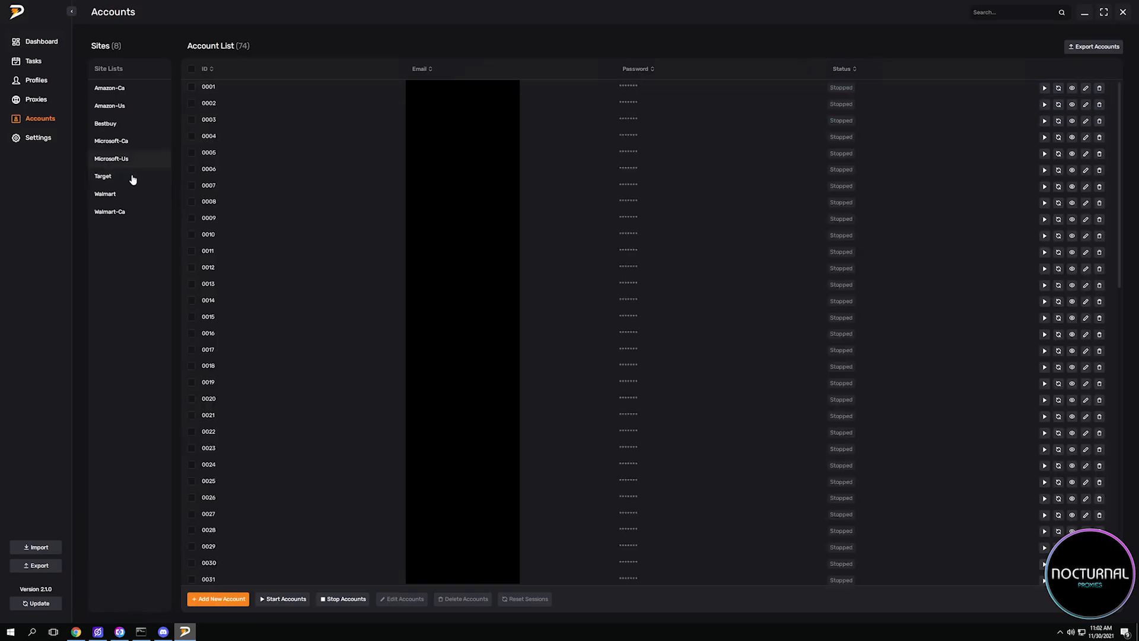
pyautogui.scroll(-10, 208, 474)
pyautogui.click(237, 599)
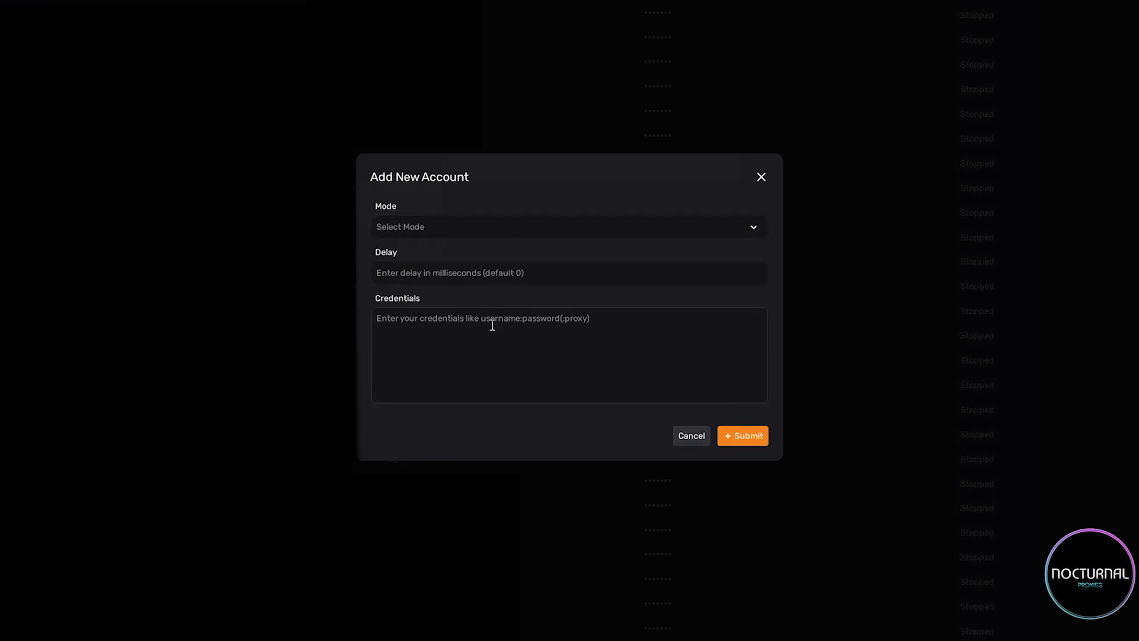
pyautogui.click(417, 229)
pyautogui.click(416, 255)
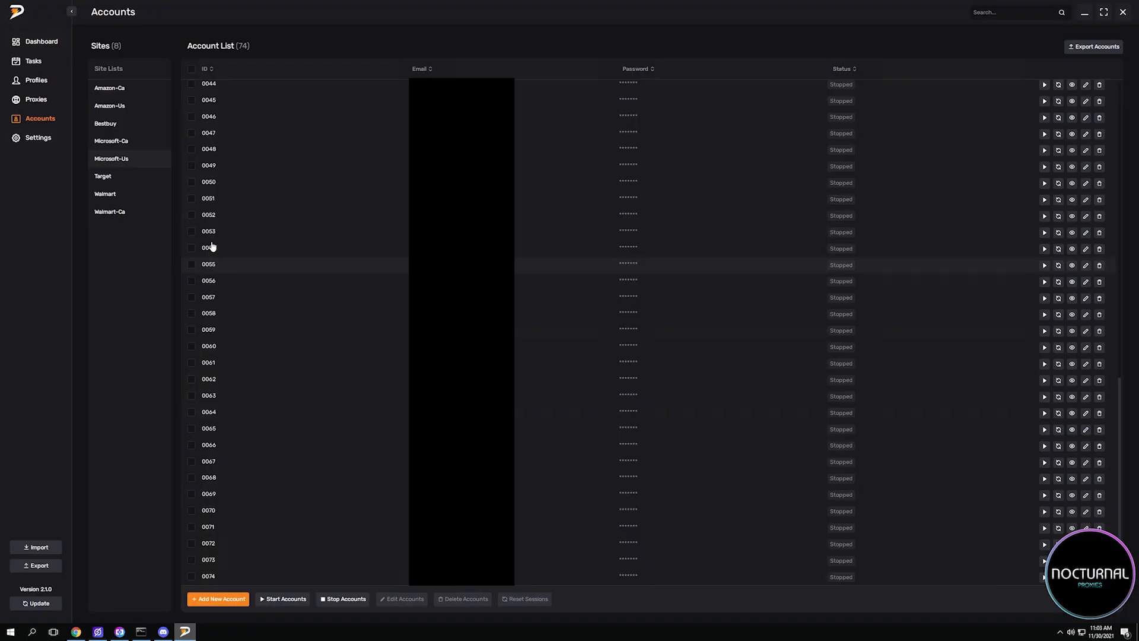
pyautogui.click(727, 438)
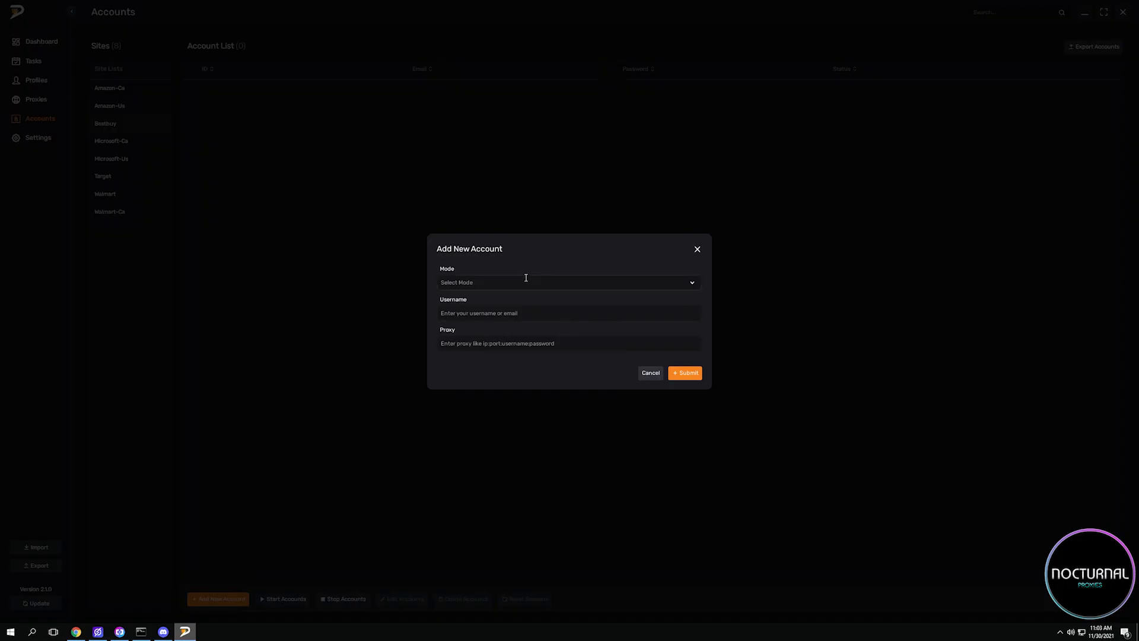
# Choose a mode for the new Bestbuy account.
pyautogui.click(485, 282)
pyautogui.click(439, 303)
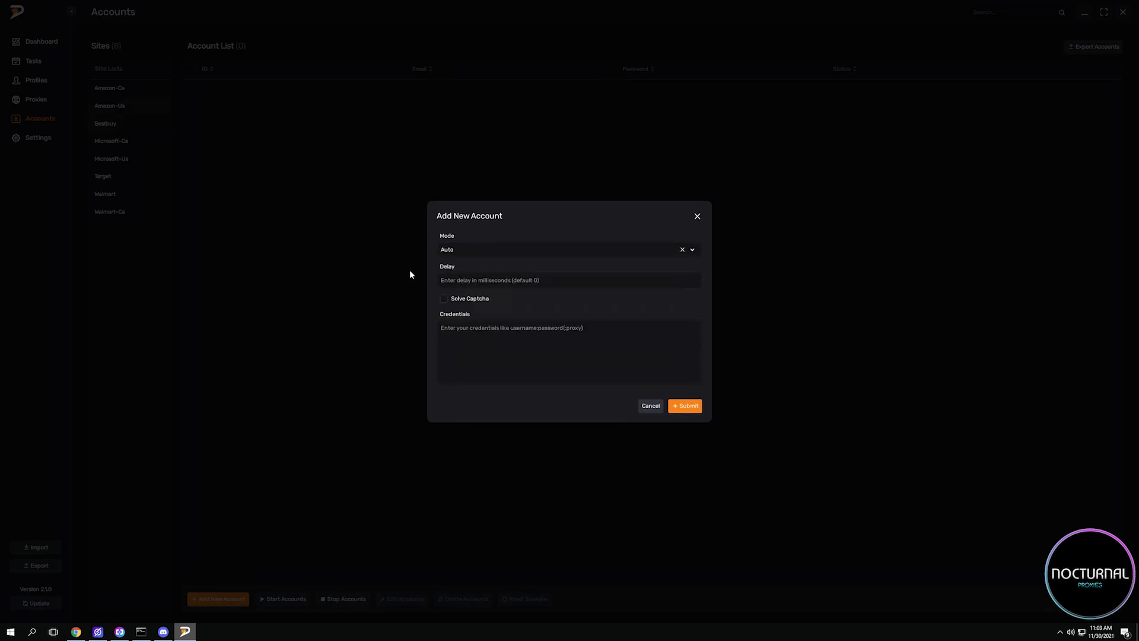
# Add an Amazon-Us account in Auto2FA mode with Solve Captcha enabled and its username, password and authentication code credentials.
pyautogui.click(475, 249)
pyautogui.click(463, 281)
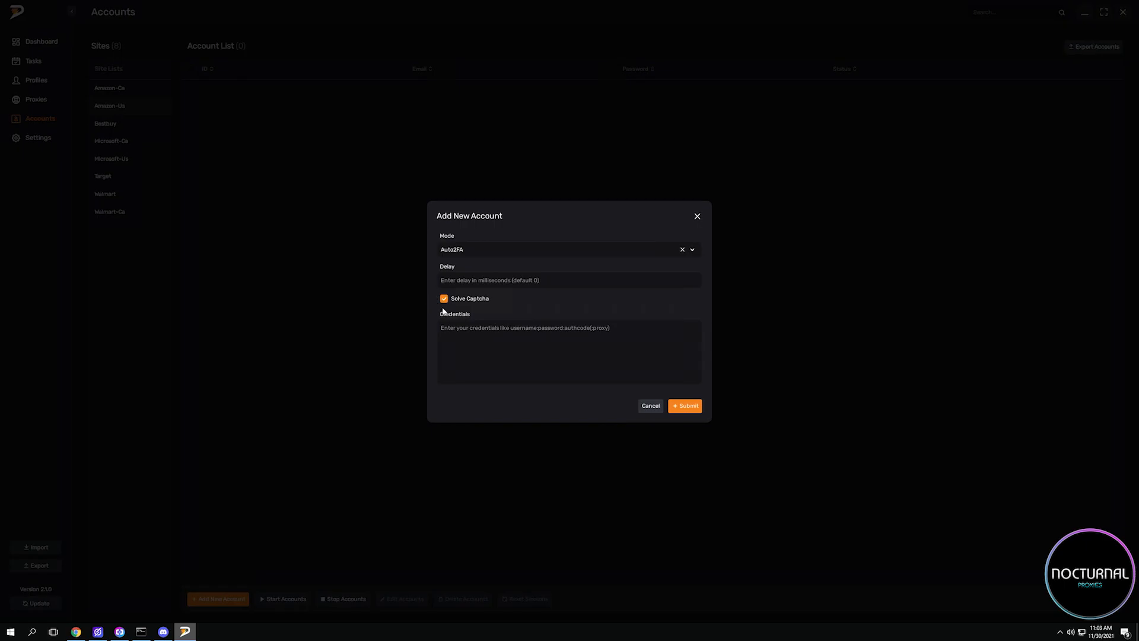
pyautogui.click(610, 363)
pyautogui.hotkey('ctrl', 'v')
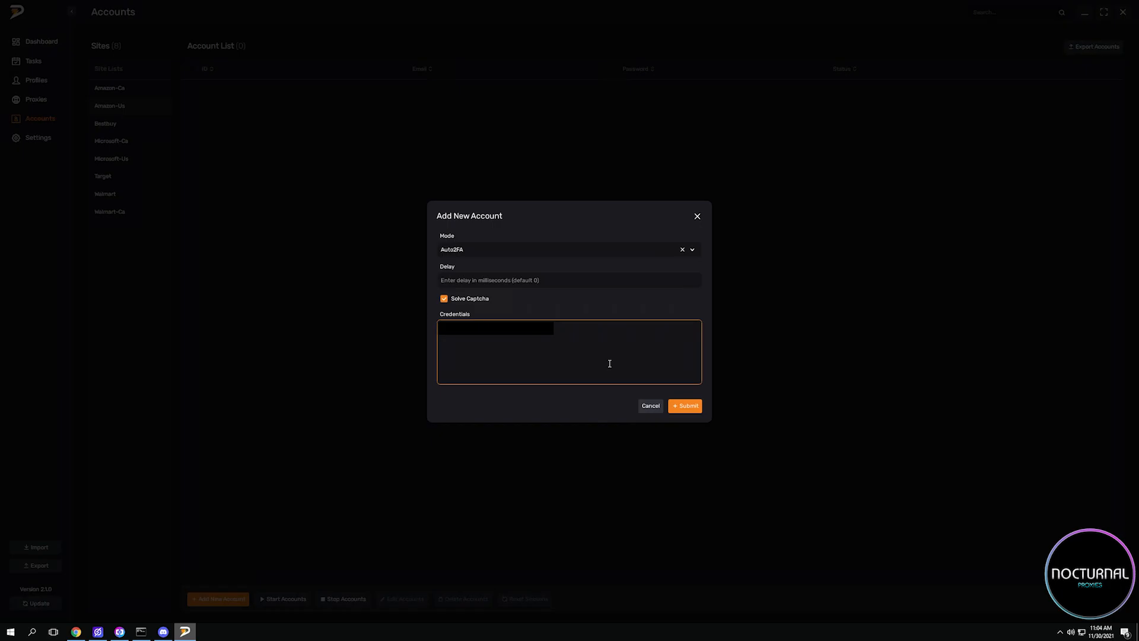
pyautogui.click(684, 405)
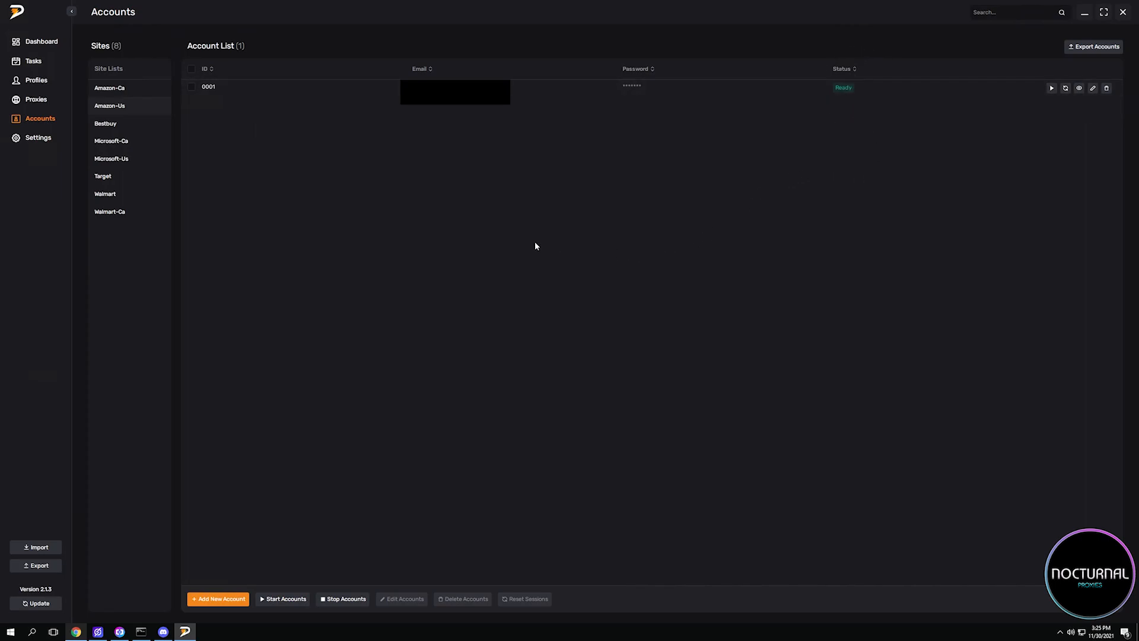
# Go to the proxy lists.
pyautogui.click(23, 100)
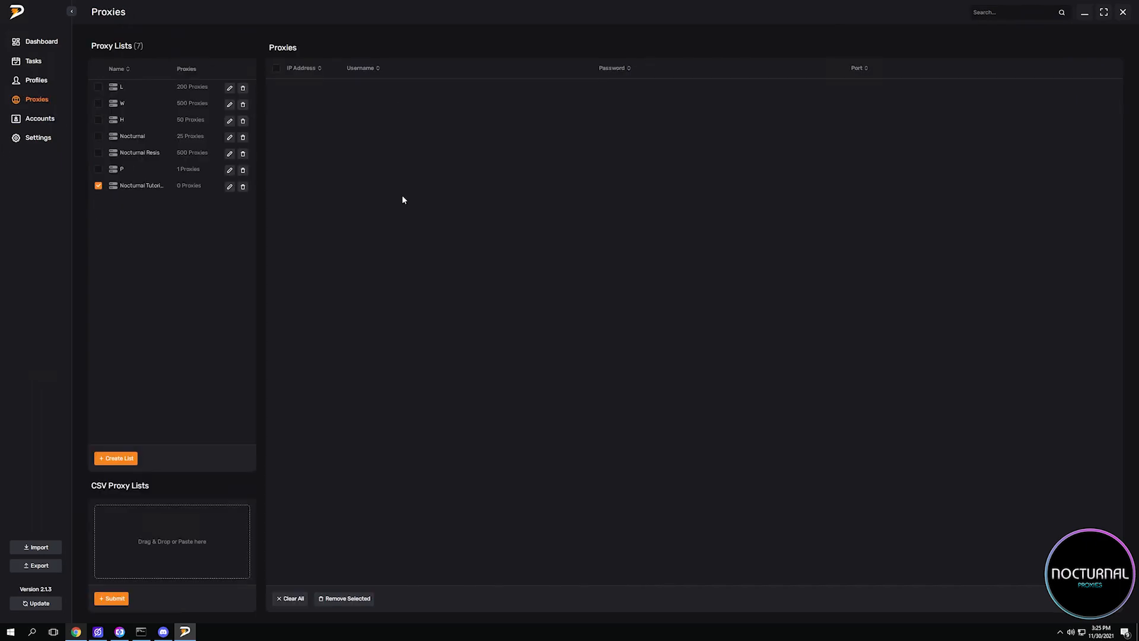
# Create a proxy list named asdasdasd and toggle its selection.
pyautogui.click(116, 458)
pyautogui.click(525, 321)
pyautogui.write('asdasdasd')
pyautogui.click(685, 342)
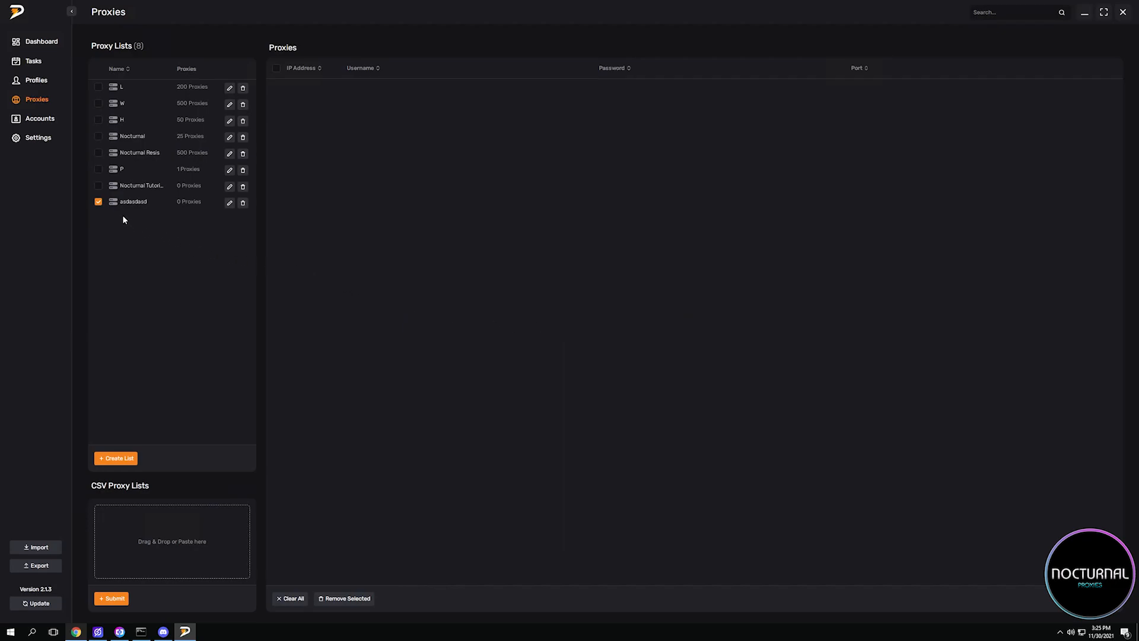
pyautogui.click(97, 203)
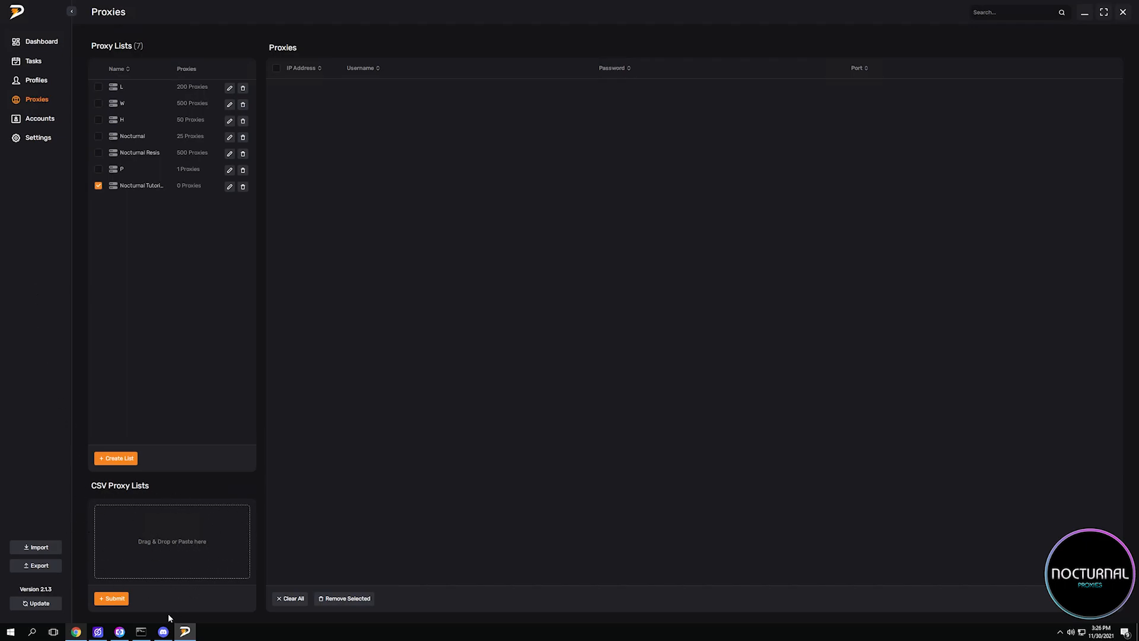
# Switch to the Nocturnal Proxies dashboard in Chrome and copy the Elite ISP (YZY x Retail) plan's proxies.
pyautogui.click(76, 632)
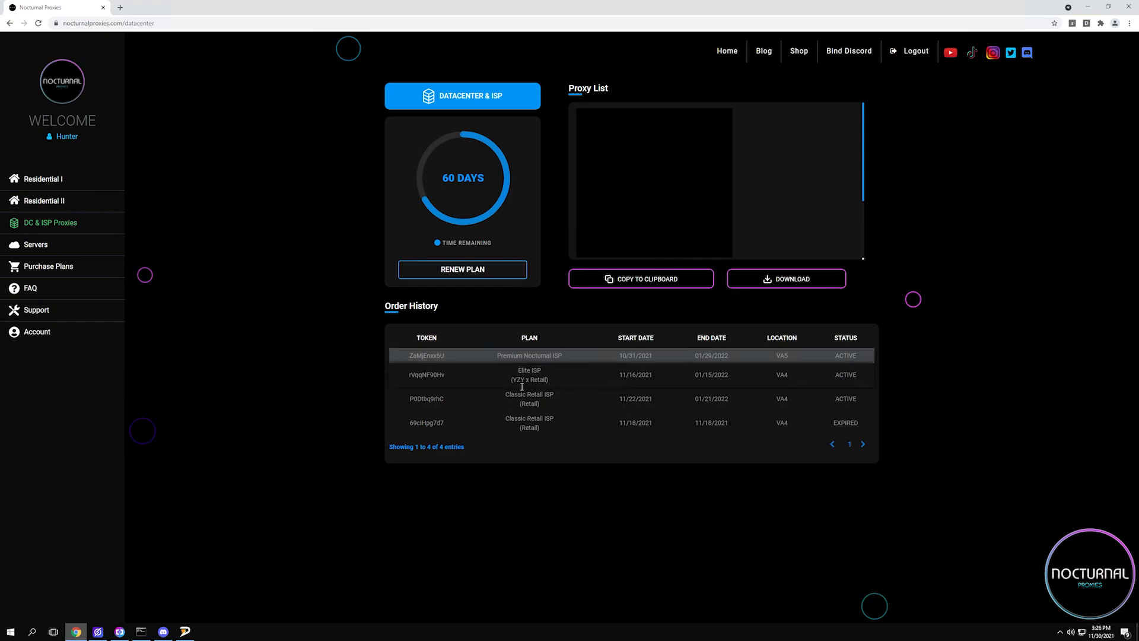
pyautogui.click(546, 377)
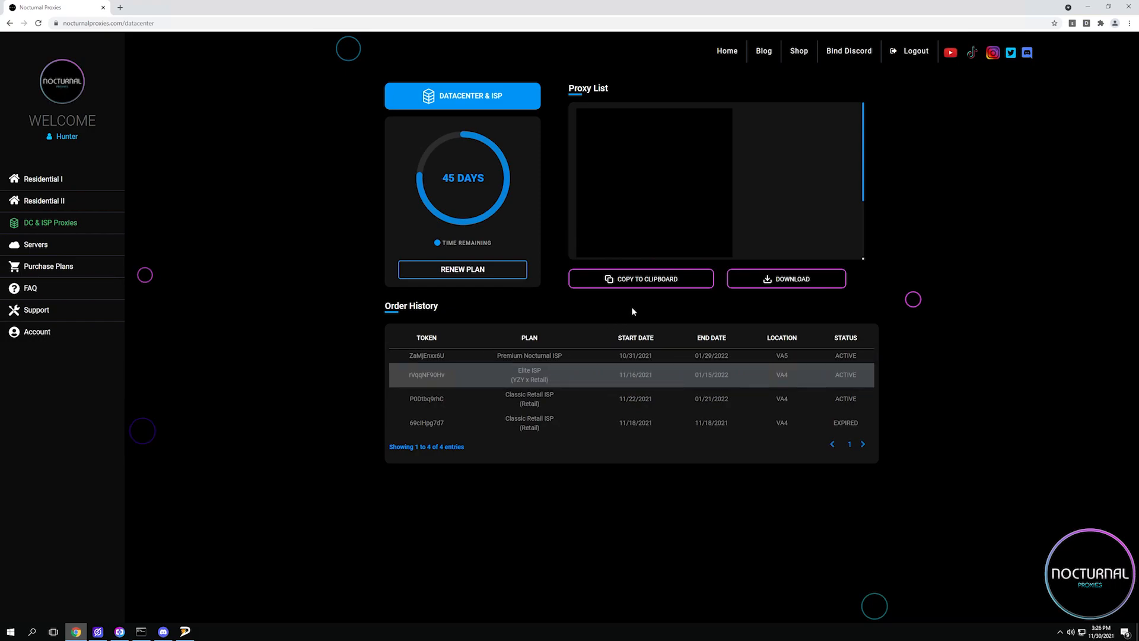
pyautogui.click(651, 286)
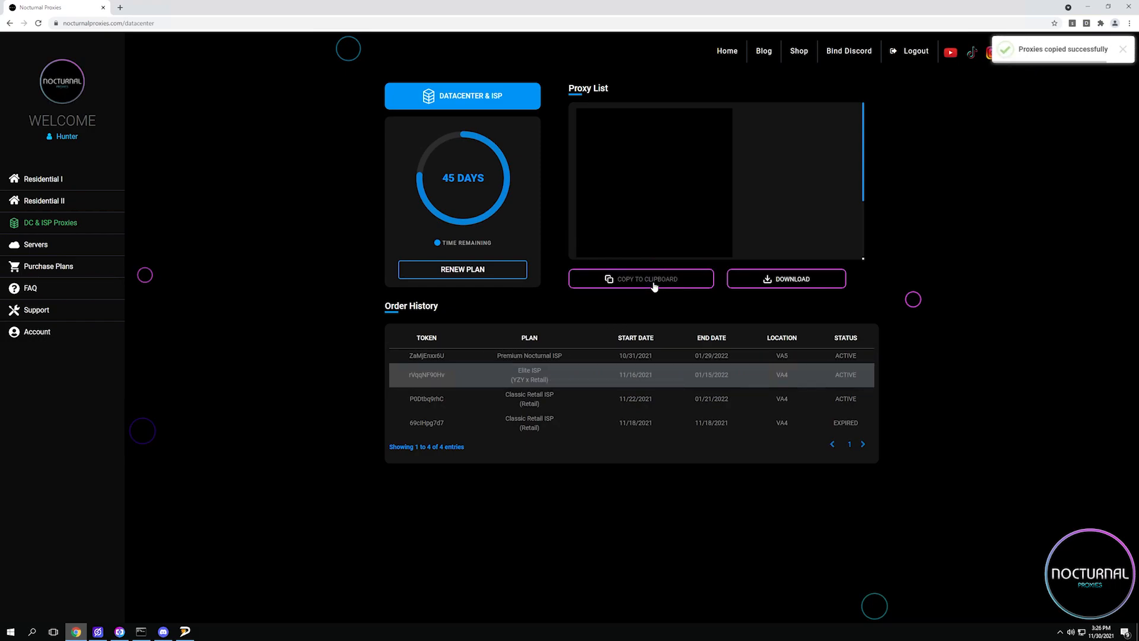
# Switch back to the bot, paste the copied proxies with their usernames and passwords into the selected proxy list, and submit them.
pyautogui.click(186, 631)
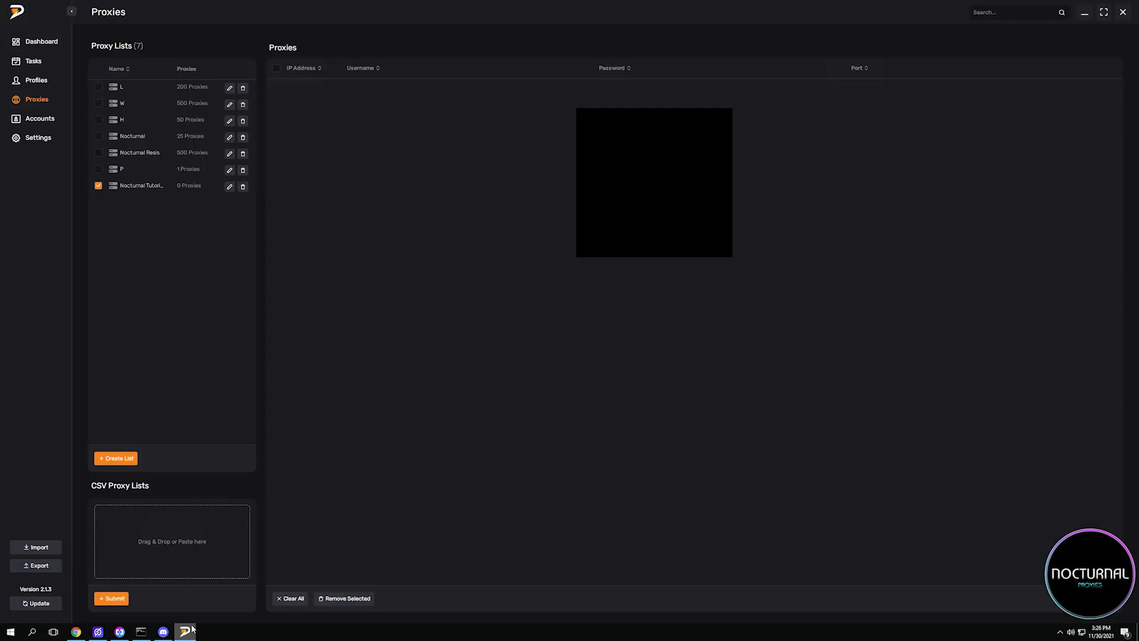
pyautogui.click(190, 512)
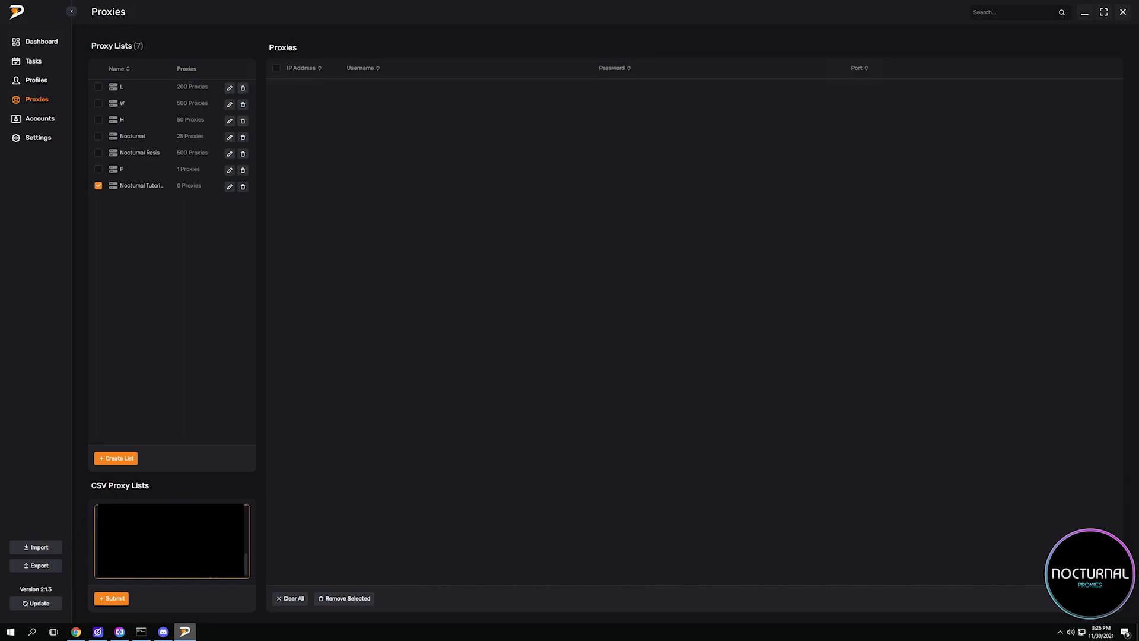
pyautogui.click(119, 600)
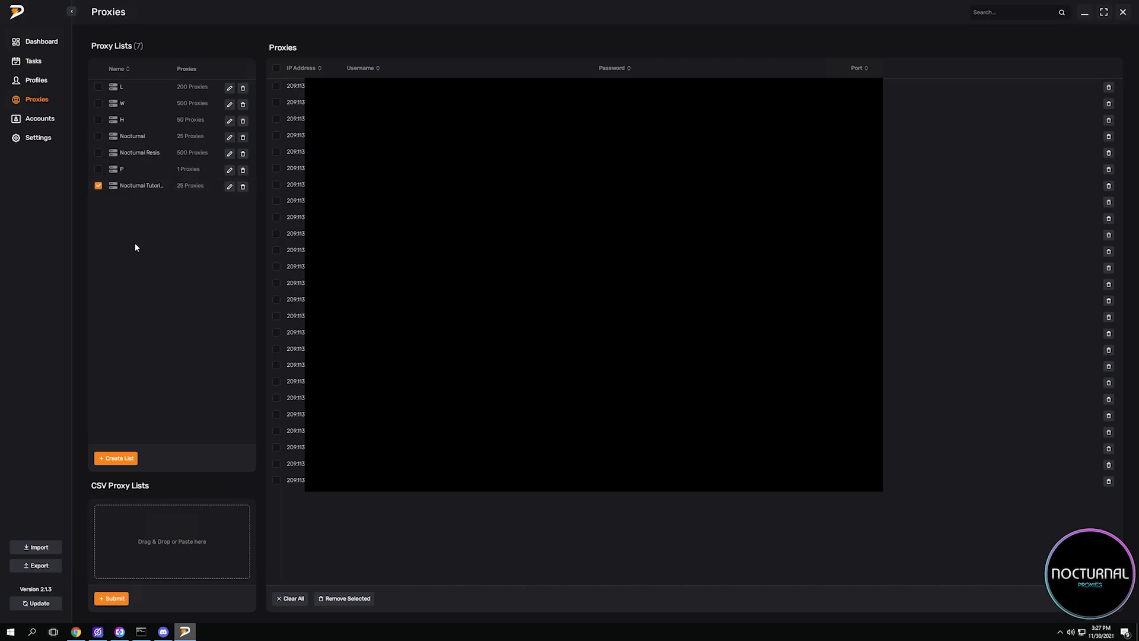
# Go to the profiles and start a new profile named Nocturnal Proxies.
pyautogui.click(38, 83)
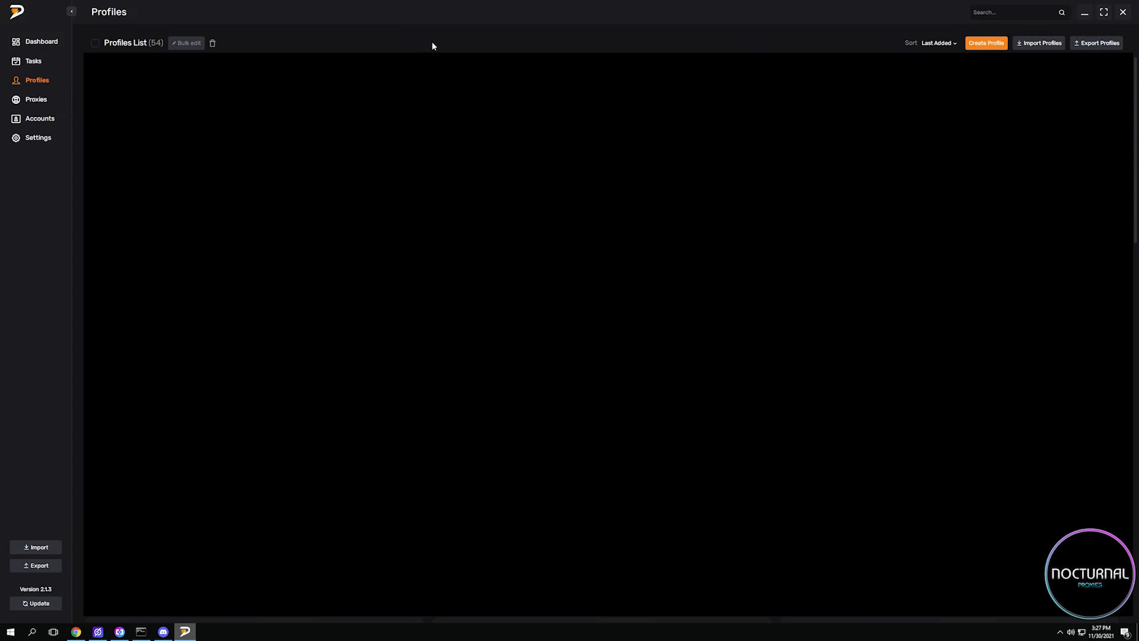
pyautogui.click(986, 46)
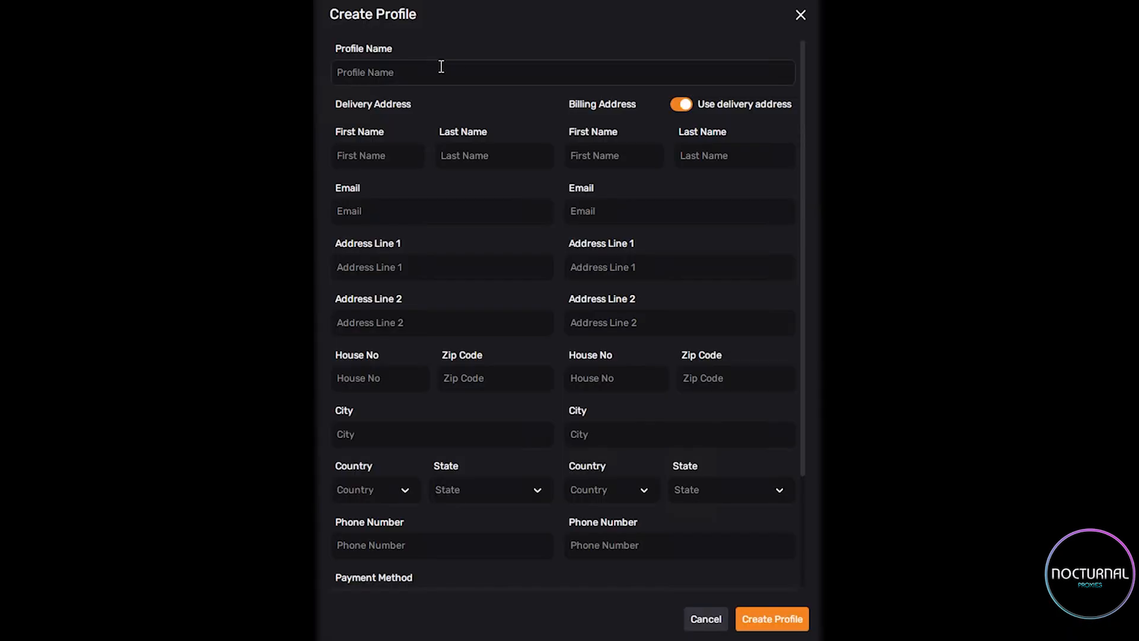
pyautogui.click(445, 68)
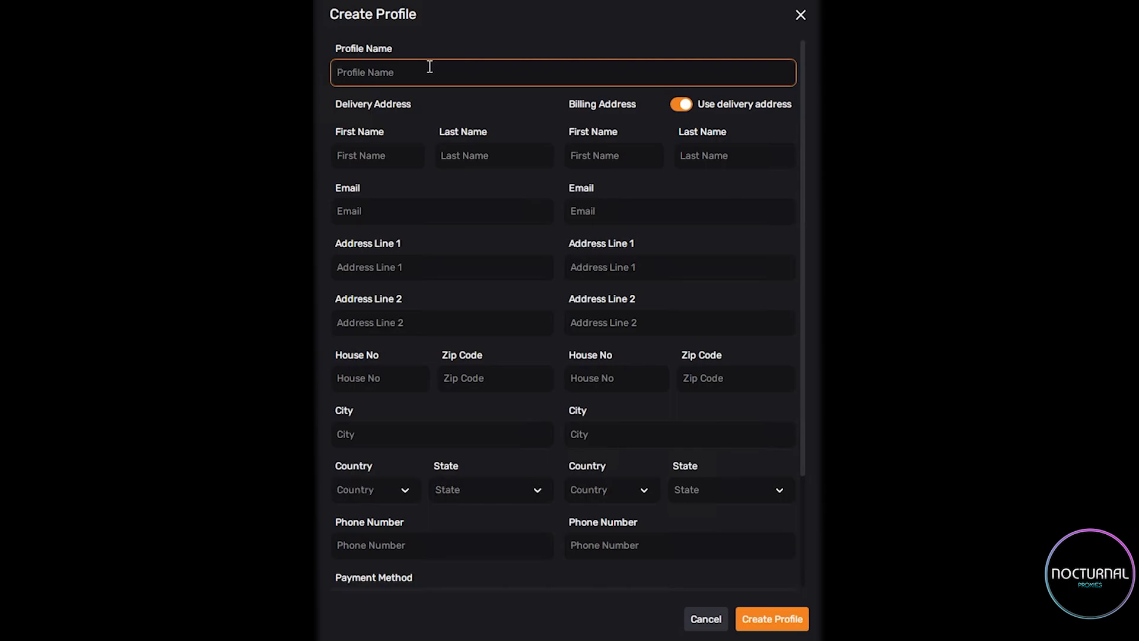
pyautogui.write('Nocturnal Proxies')
pyautogui.press('Tab')
pyautogui.press('Tab')
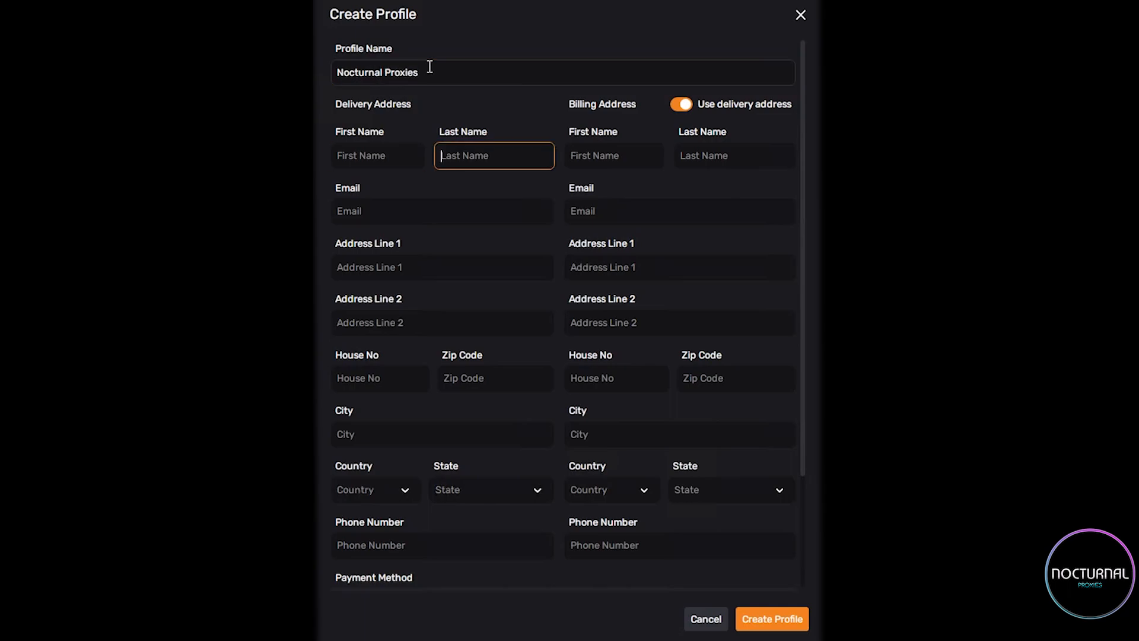
# Fill in the delivery first name as Nocturnal, the last name as Proxies, and the contact's e-mail.
pyautogui.click(367, 153)
pyautogui.write('Nocturnal')
pyautogui.press('Tab')
pyautogui.write('Proxies')
pyautogui.press('Tab')
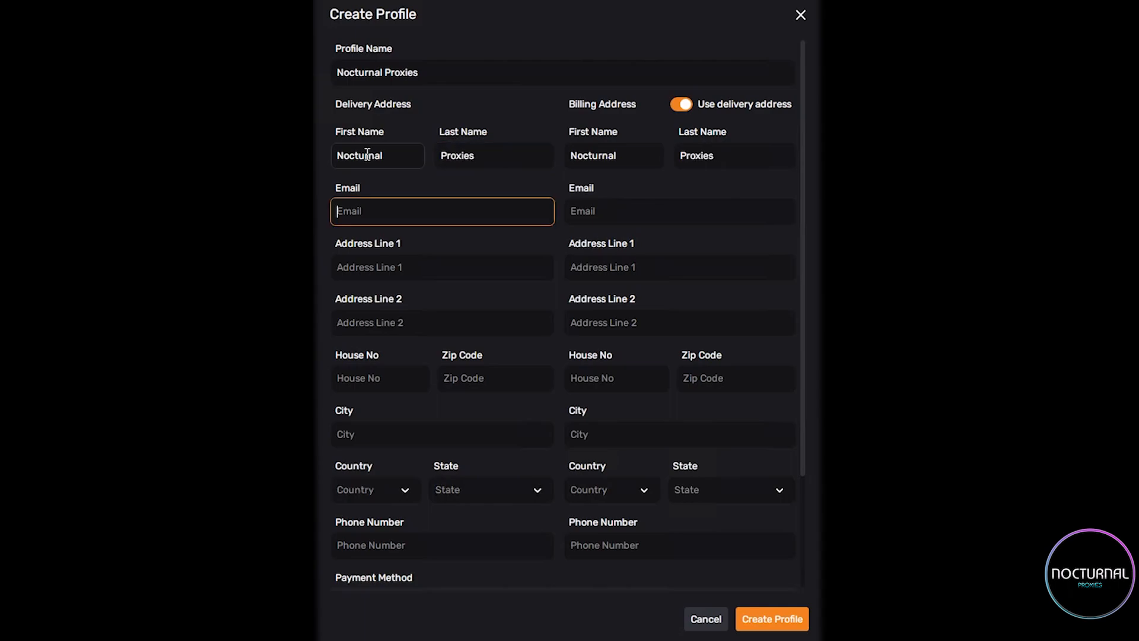
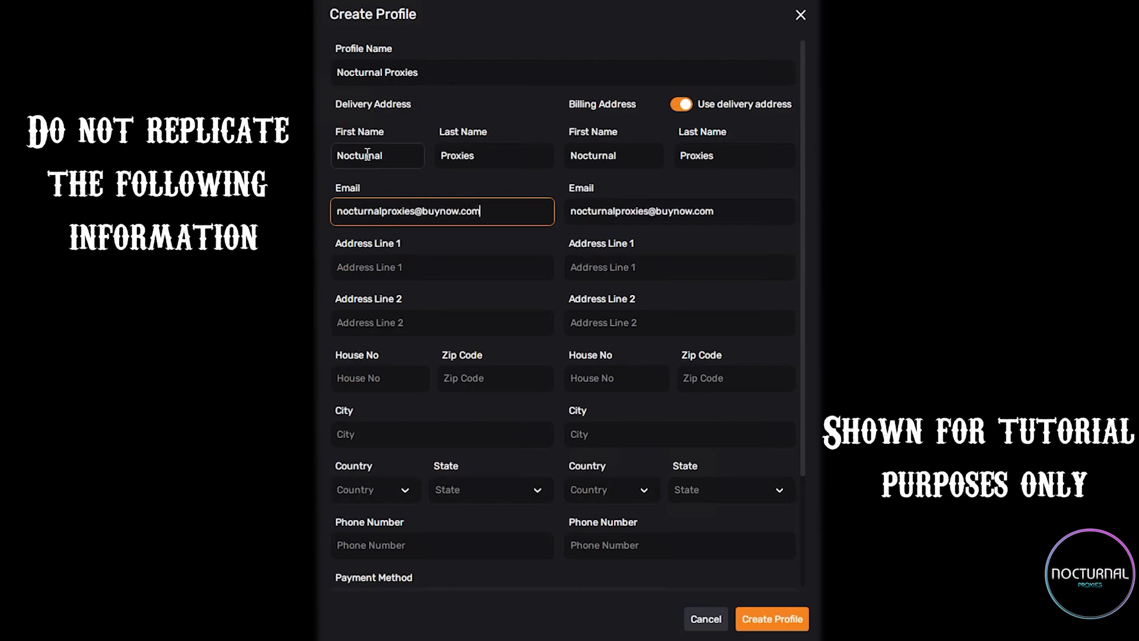
pyautogui.press('Tab')
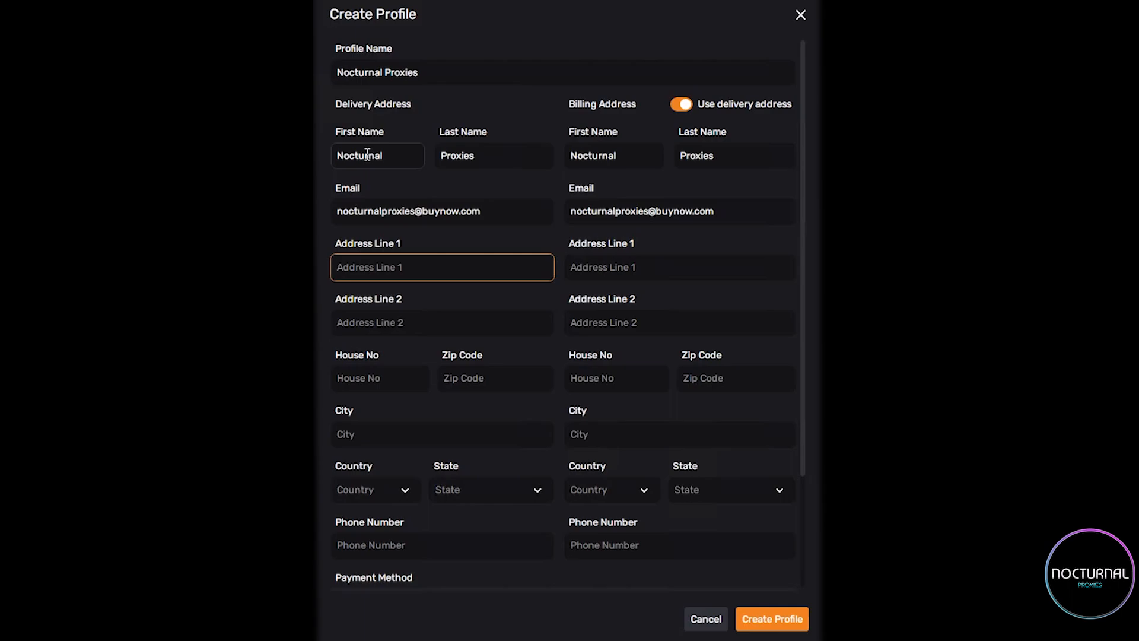
# Fill in the delivery address line 1, house number, zip code and city.
pyautogui.write('turnal Proxies')
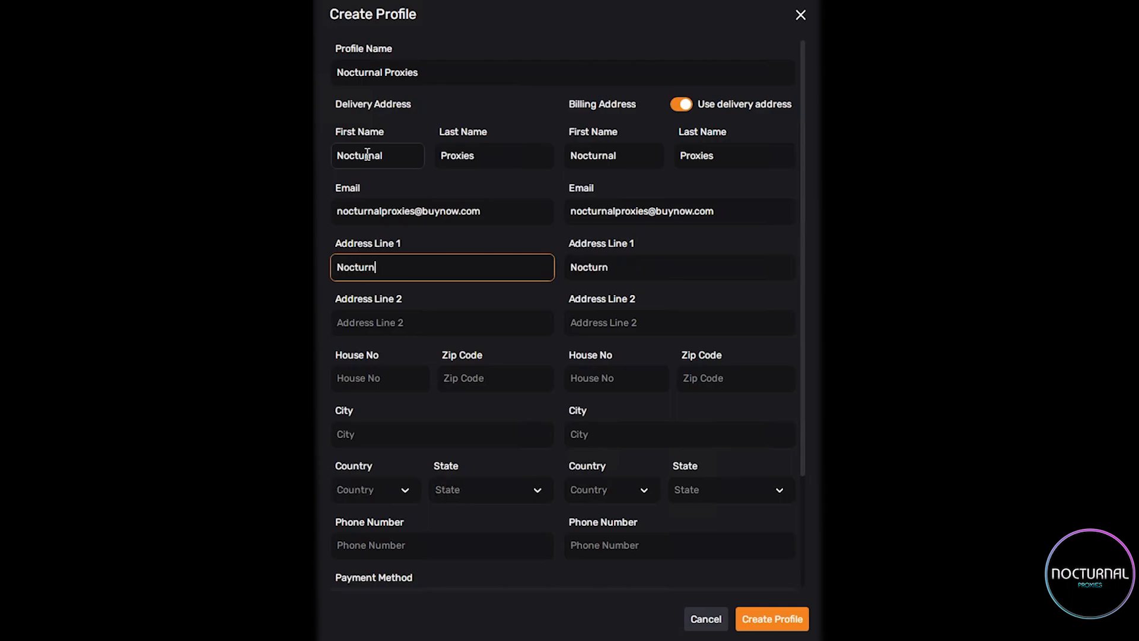
pyautogui.press('Tab')
pyautogui.press('Tab')
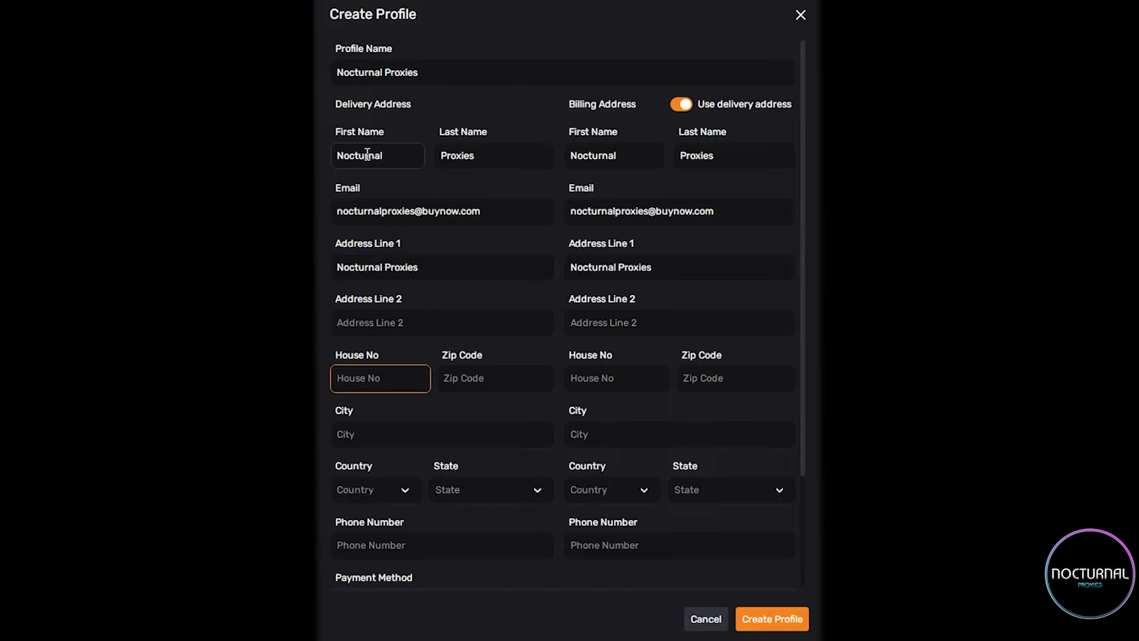
pyautogui.write('123')
pyautogui.press('Tab')
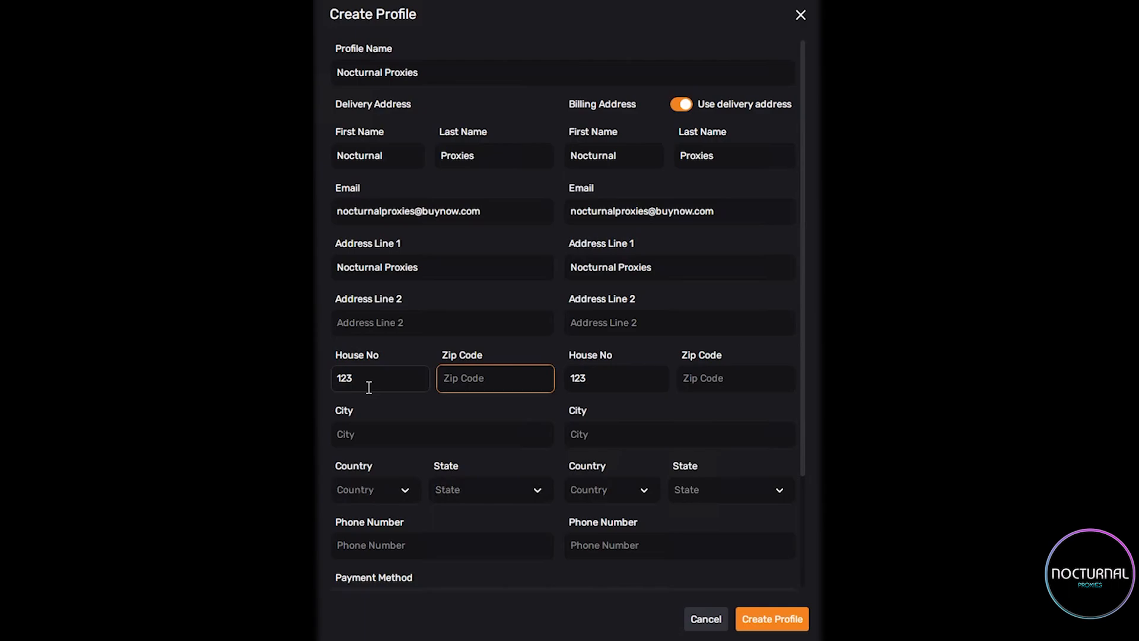
pyautogui.write('1337')
pyautogui.press('Tab')
pyautogui.write('Nocturnal Proxies')
# Set the delivery country to United States and the state to Texas.
pyautogui.click(369, 490)
pyautogui.write('united states')
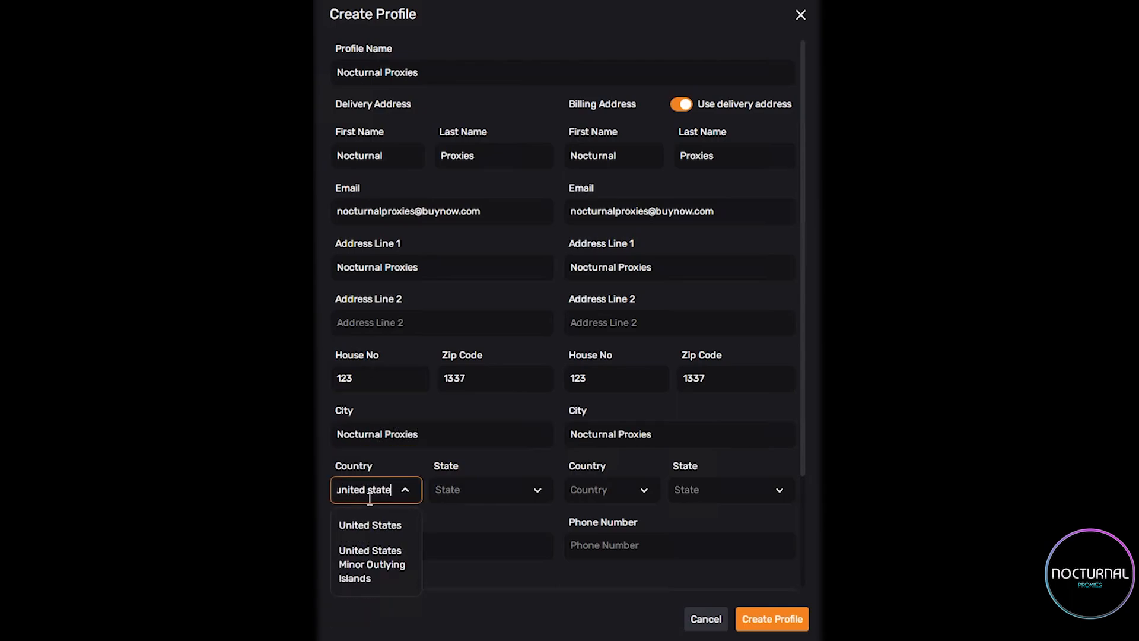
pyautogui.click(371, 526)
pyautogui.click(450, 490)
pyautogui.write('texas')
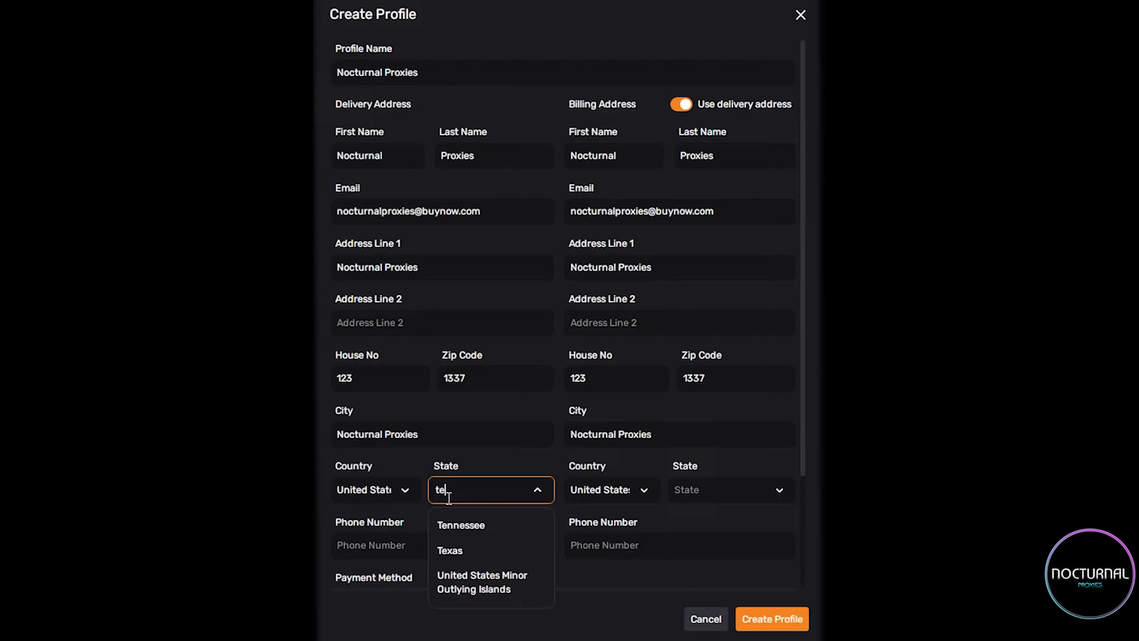
pyautogui.click(504, 528)
# Enter the phone number for the delivery address.
pyautogui.scroll(-2, 463, 386)
pyautogui.click(420, 410)
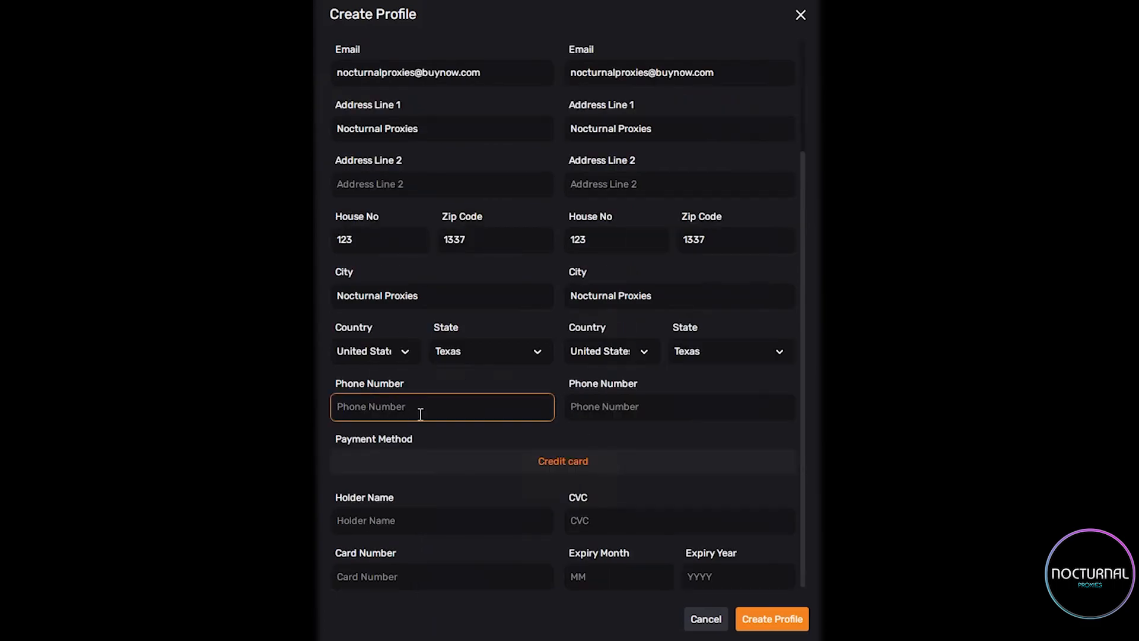
pyautogui.scroll(3, 463, 427)
pyautogui.scroll(-2, 503, 306)
# Fill in the card holder name as Nocturnal Proxies, the card number and the CVC, and cancel the profile creation.
pyautogui.click(404, 519)
pyautogui.write('Nocturnal Proxies')
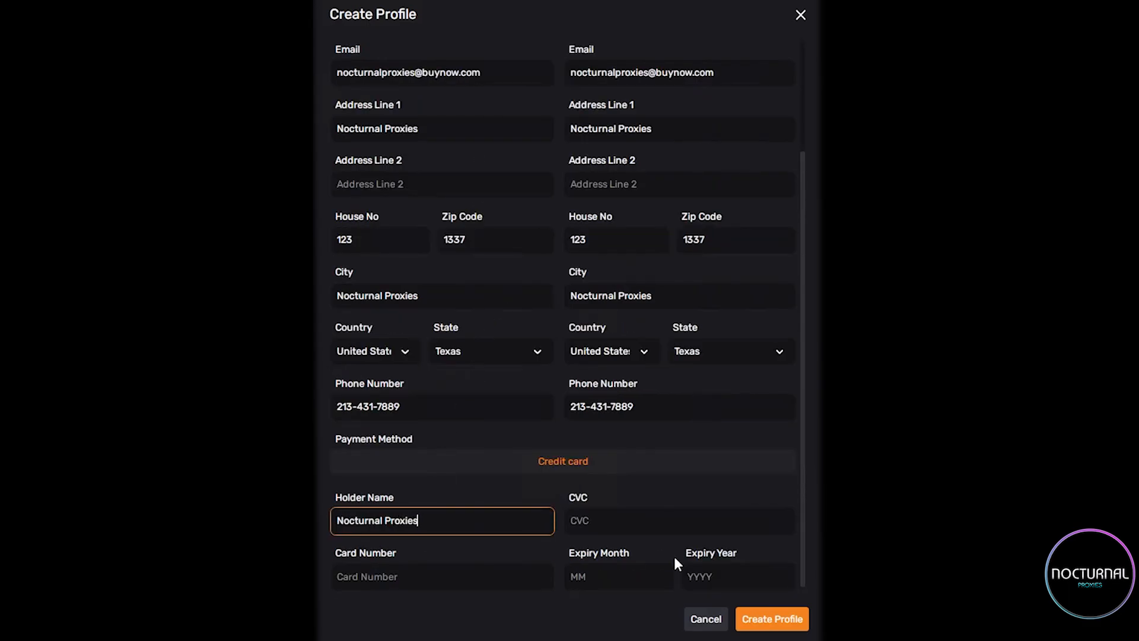
pyautogui.press('Tab')
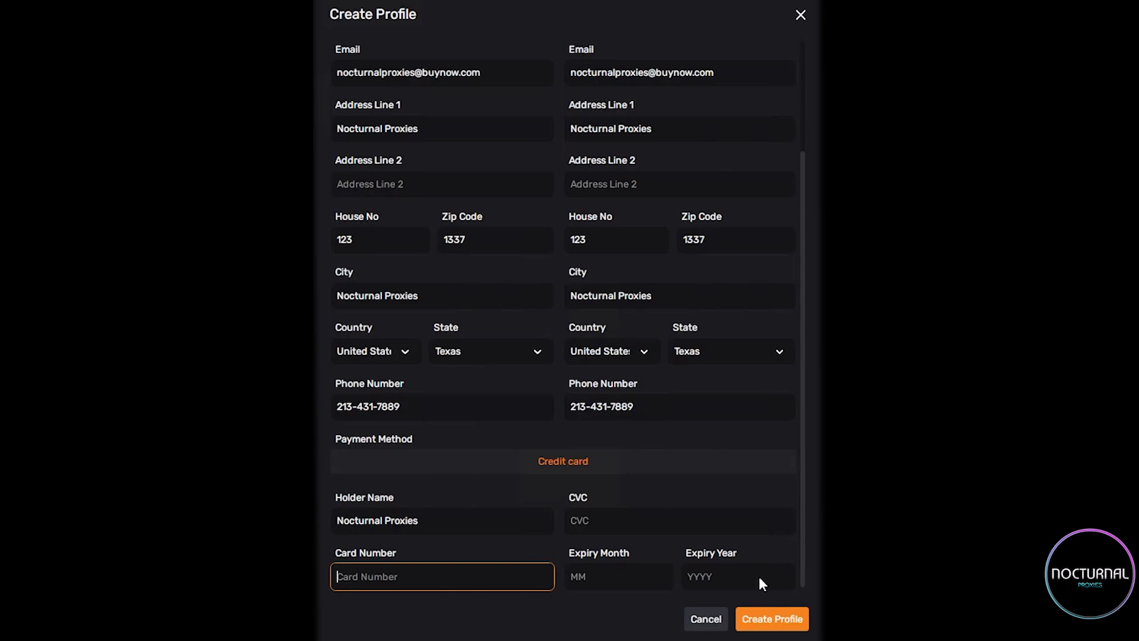
pyautogui.write('123123123')
pyautogui.click(605, 516)
pyautogui.write('12312')
pyautogui.click(560, 594)
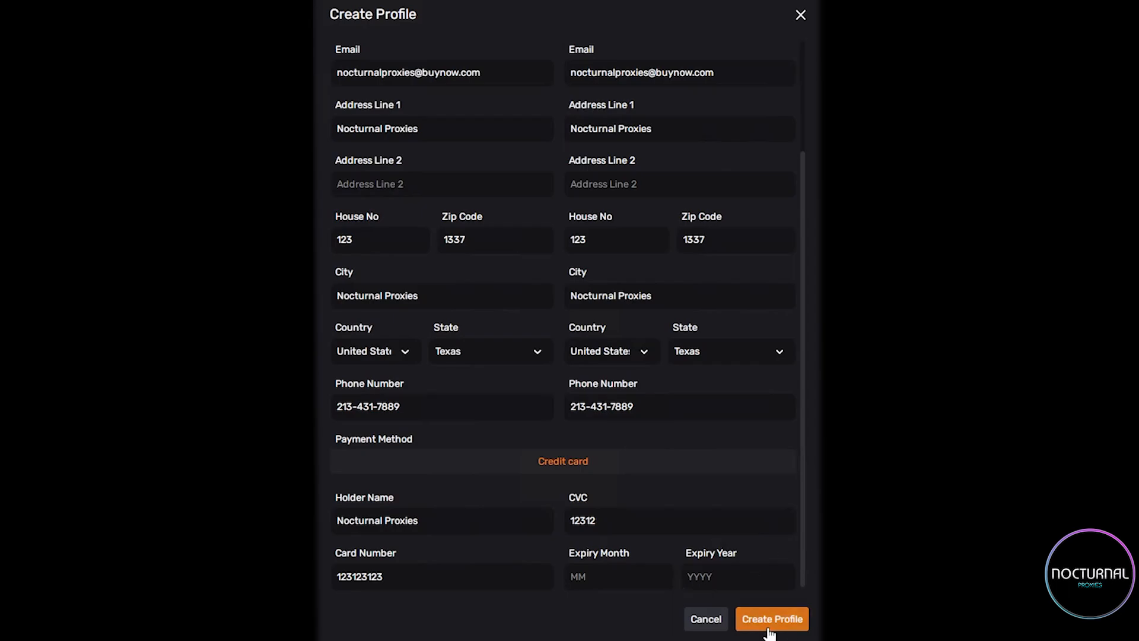
pyautogui.scroll(3, 644, 428)
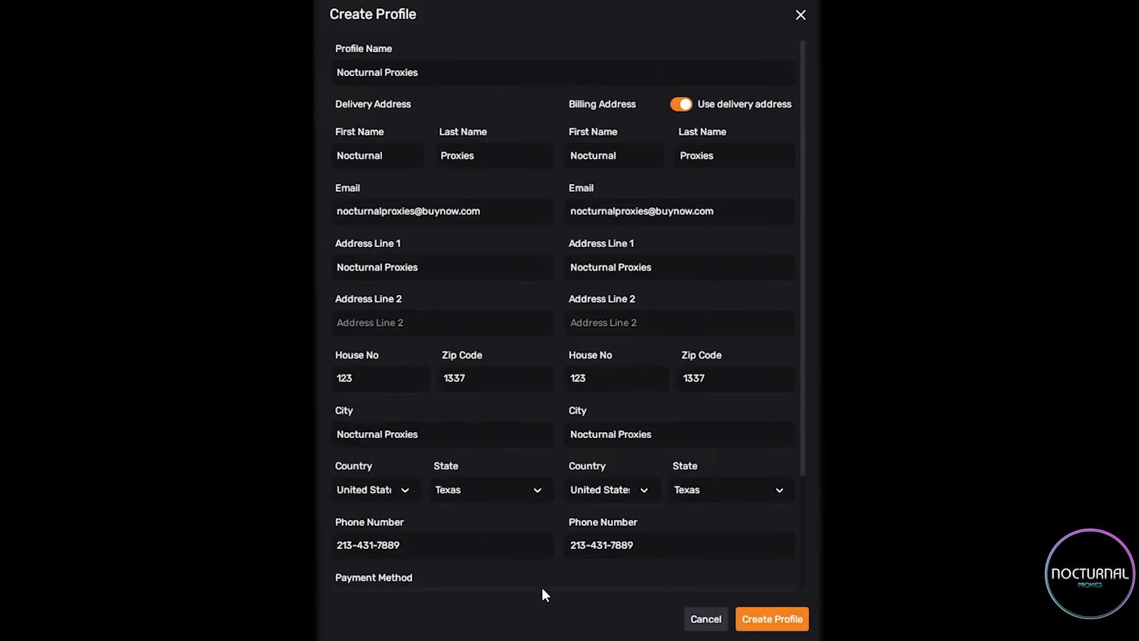
pyautogui.click(704, 620)
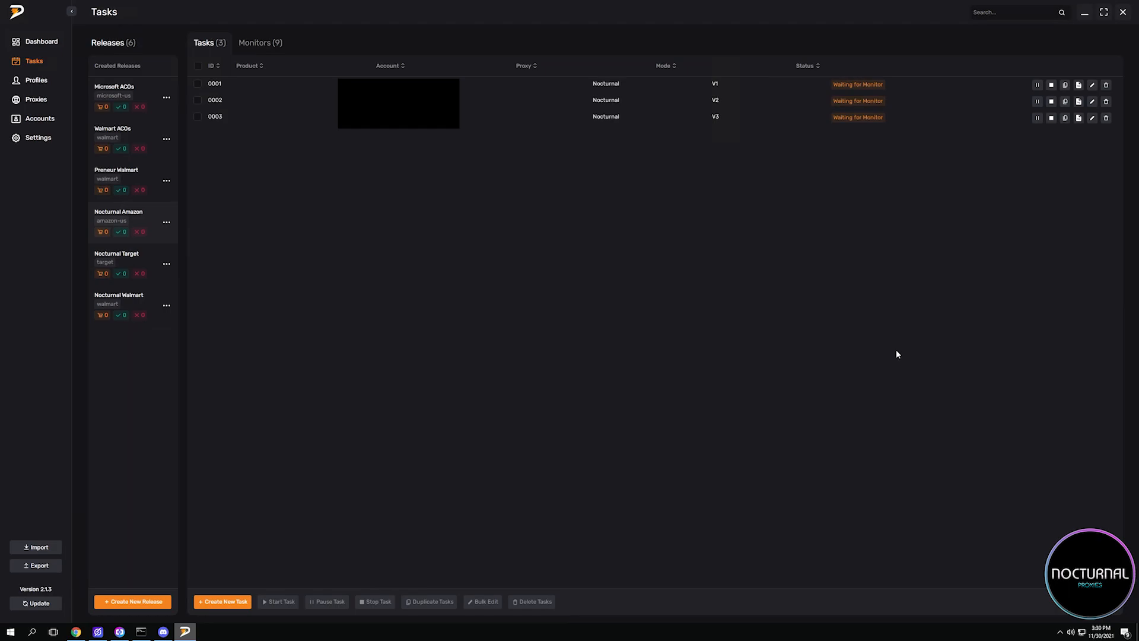
# View the monitors of the Nocturnal Amazon release and return to its tasks.
pyautogui.click(261, 43)
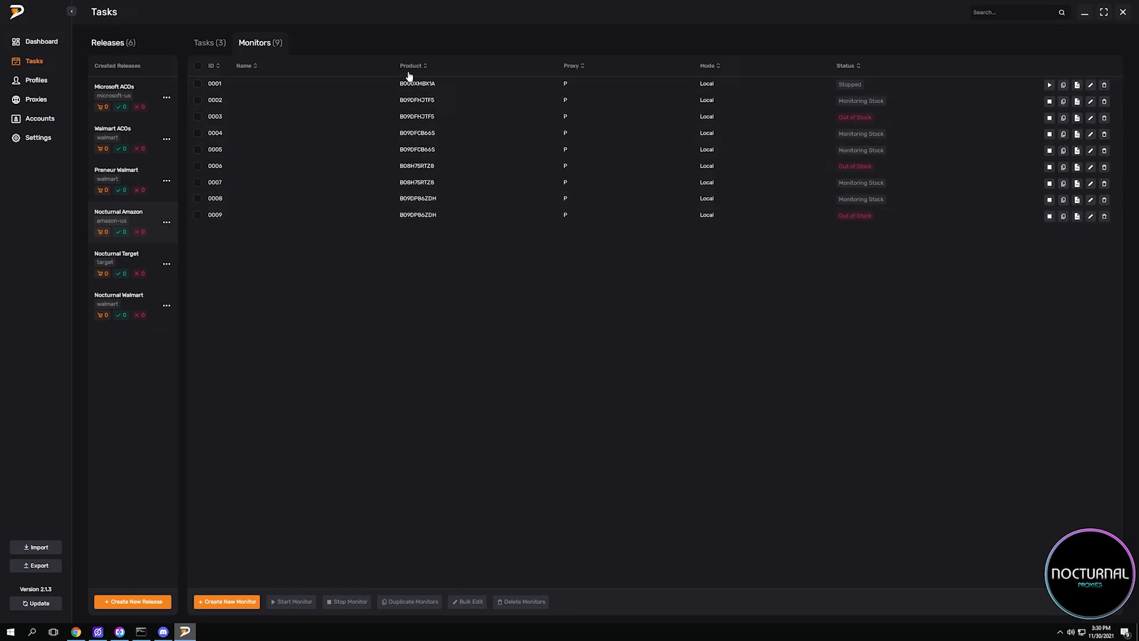
pyautogui.click(212, 44)
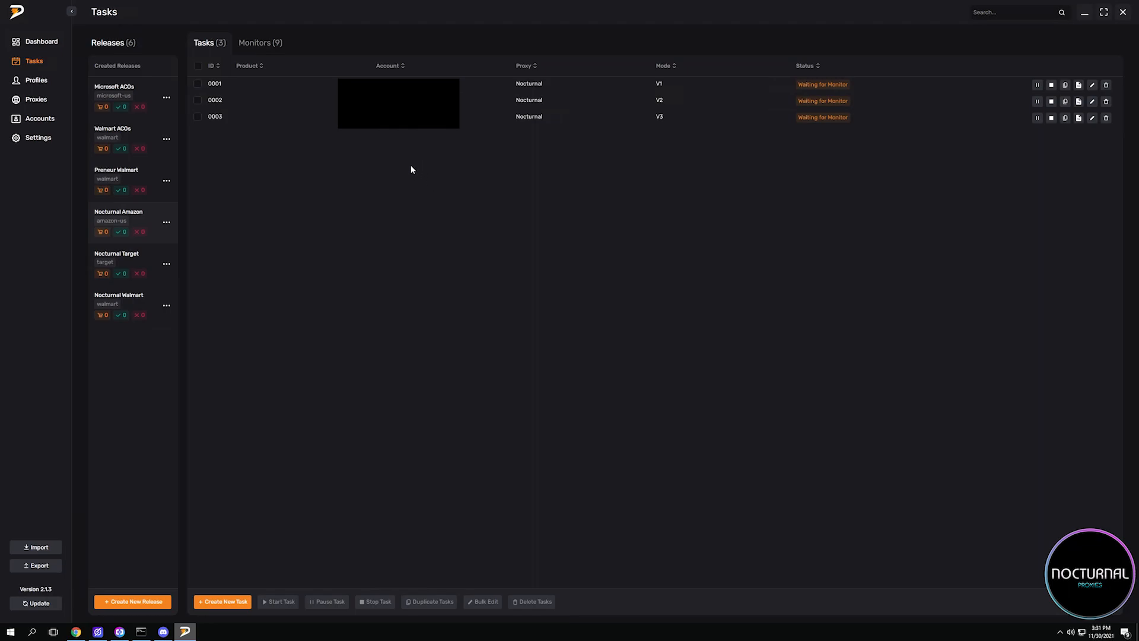
# Open task 0001 for editing, switch Stop after success off and on again, and cancel the edit.
pyautogui.click(1093, 85)
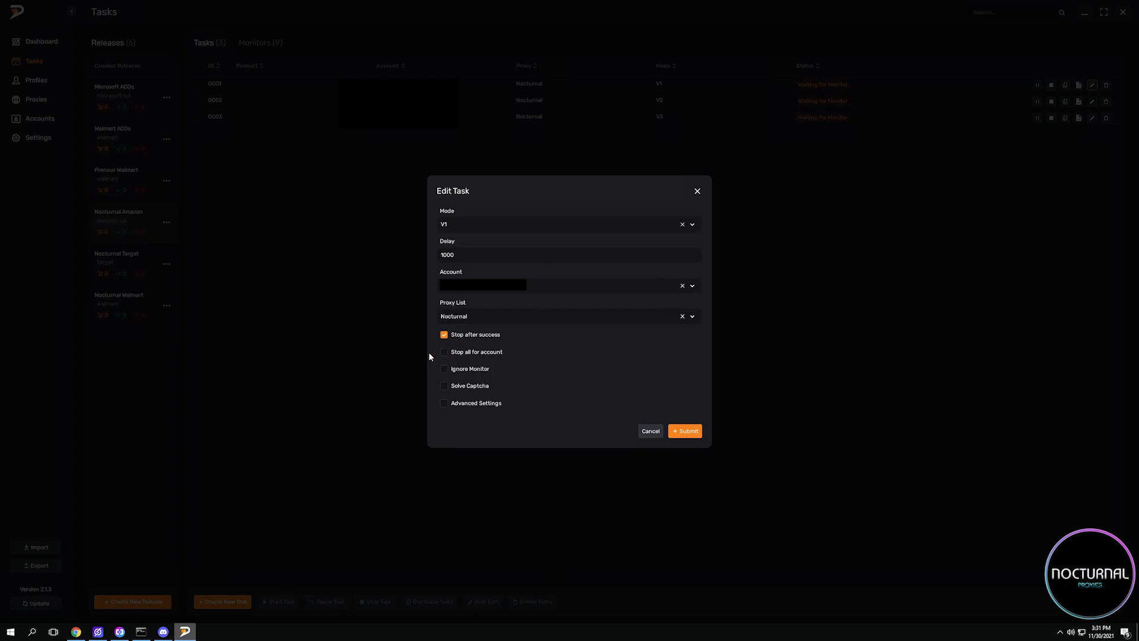
pyautogui.click(443, 337)
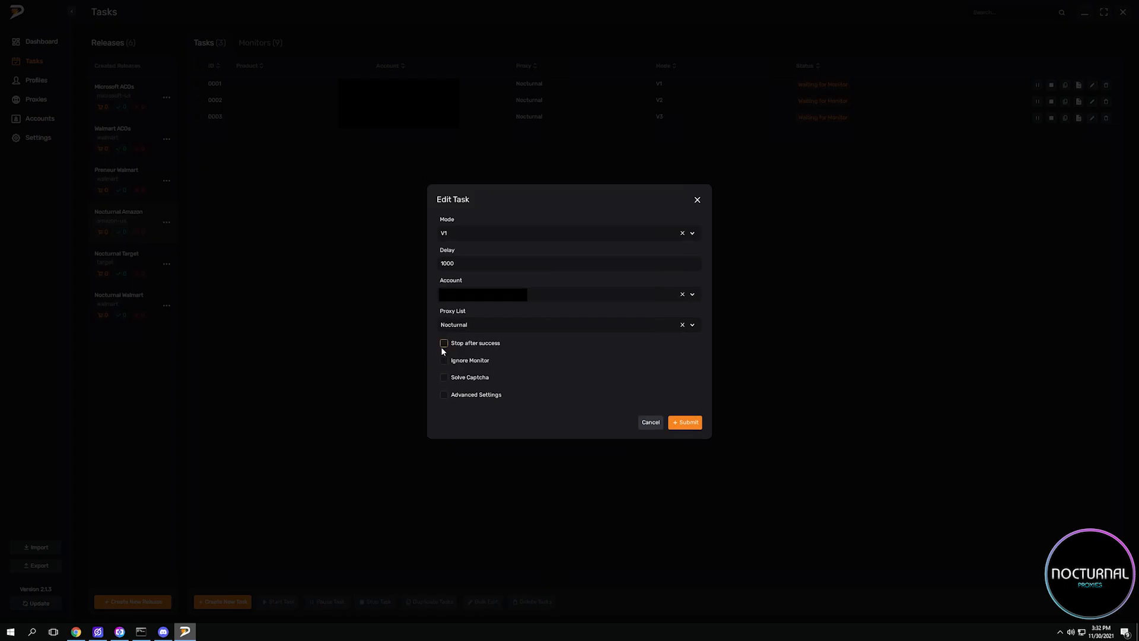
pyautogui.click(444, 344)
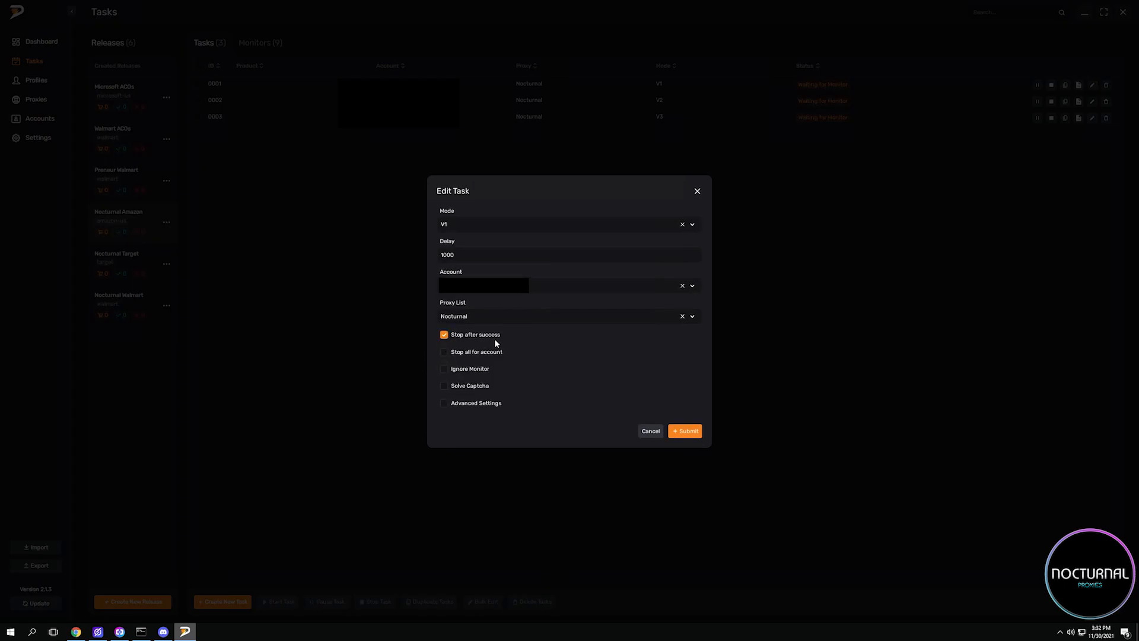
pyautogui.click(644, 430)
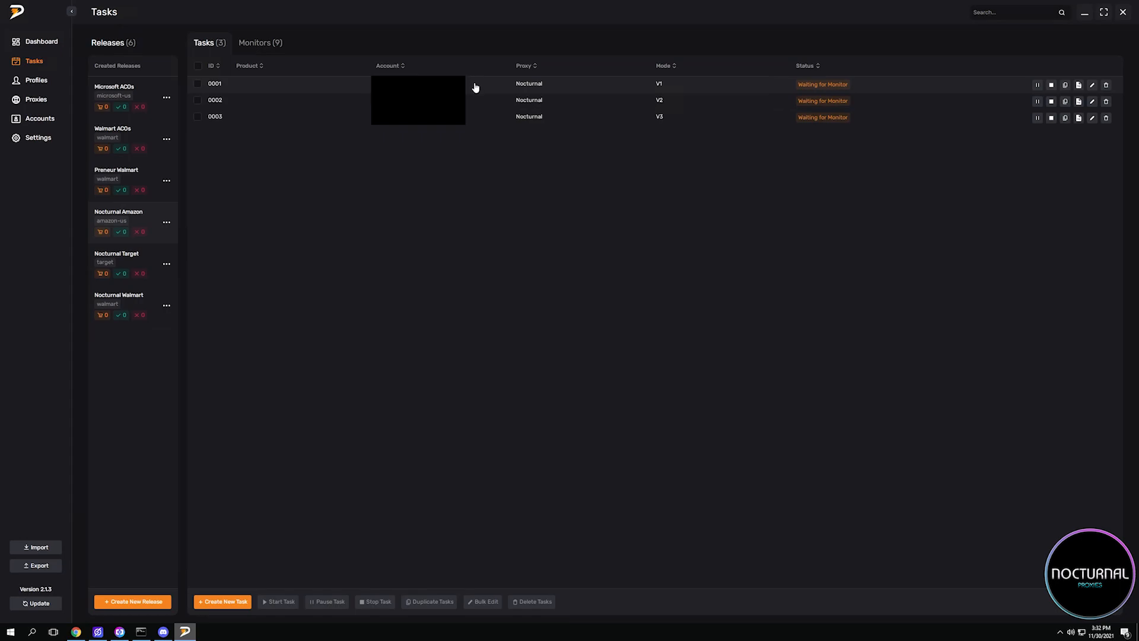
# Reopen task 0001 for editing, pick V1 from the available modes and select the delay value.
pyautogui.click(1093, 86)
pyautogui.click(501, 234)
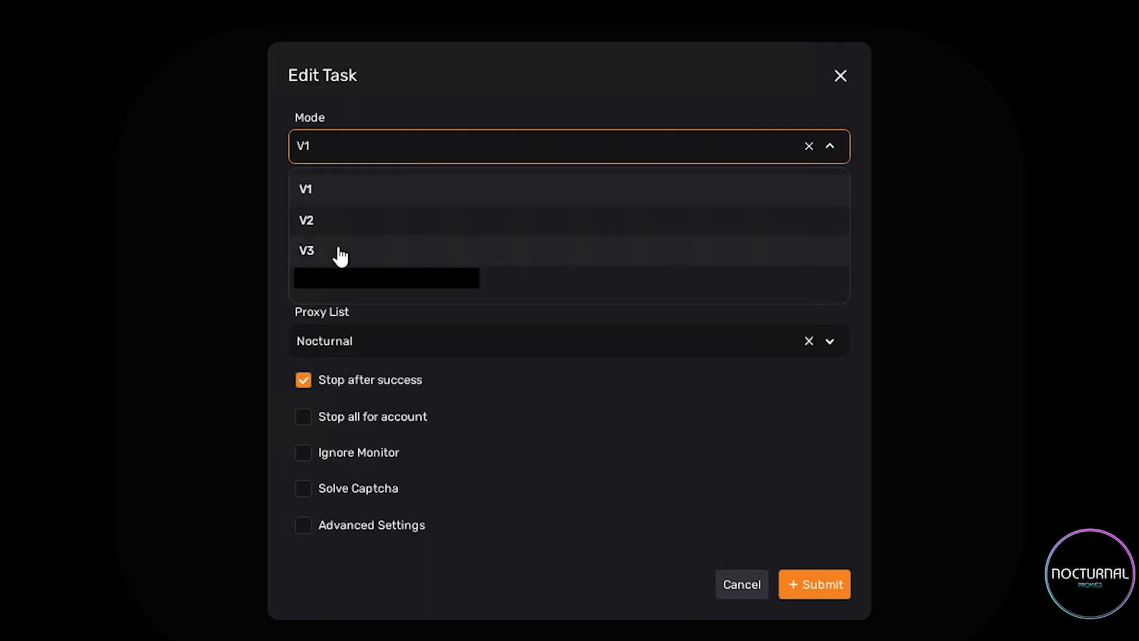
pyautogui.click(358, 198)
pyautogui.click(369, 201)
pyautogui.hotkey('ctrl', 'a')
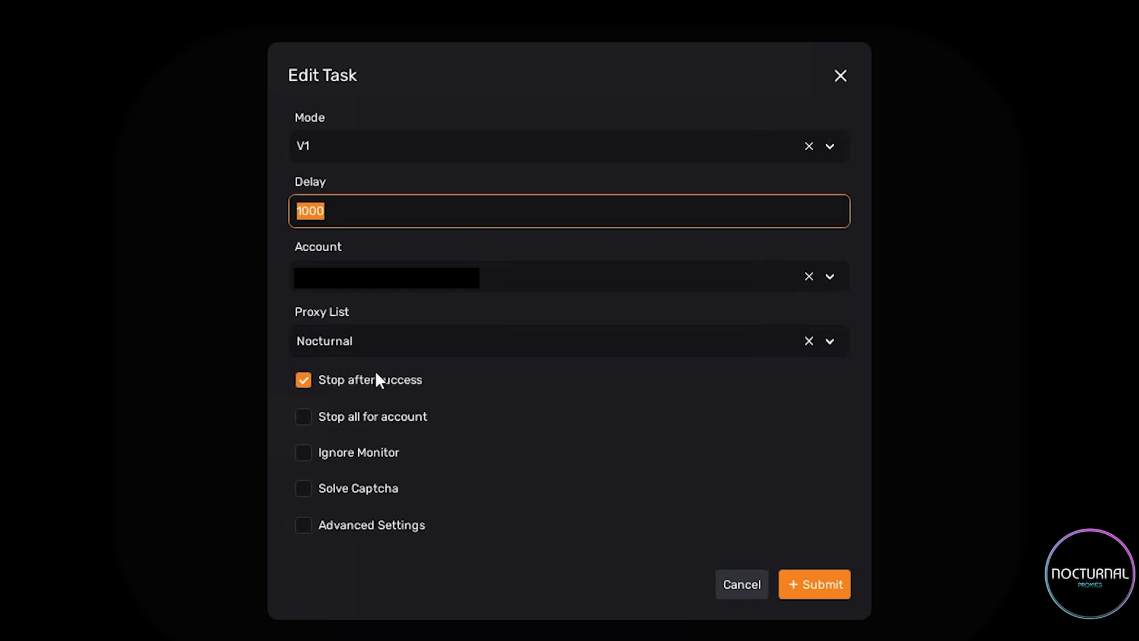
# Switch Stop all for account on and off in task 0001, and do the same with Ignore Monitor.
pyautogui.click(393, 428)
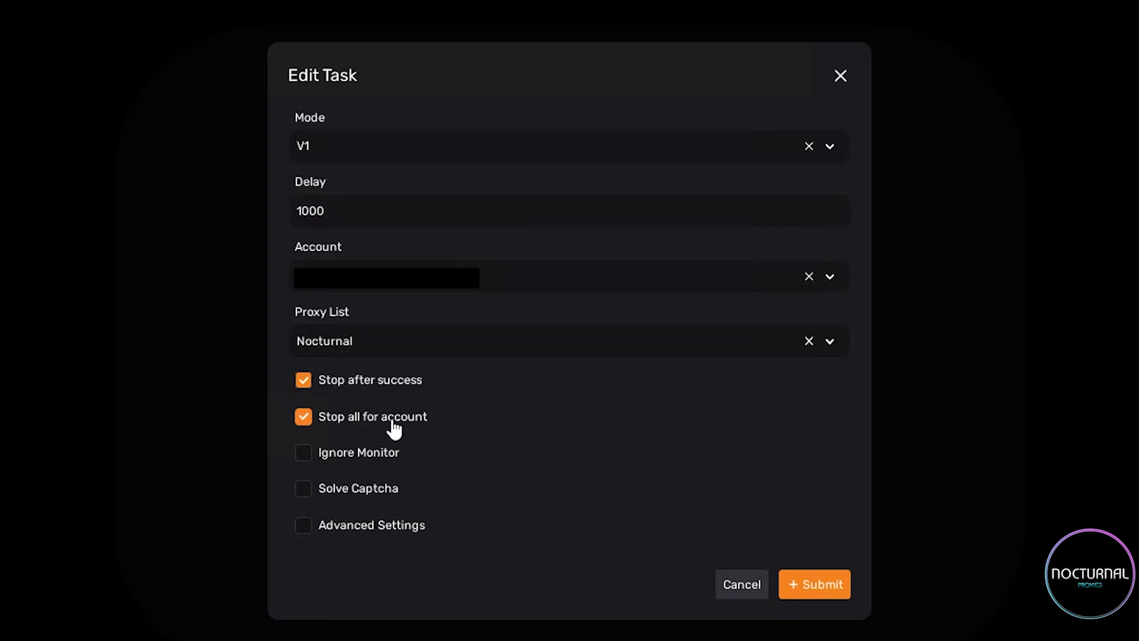
pyautogui.click(395, 429)
pyautogui.click(383, 454)
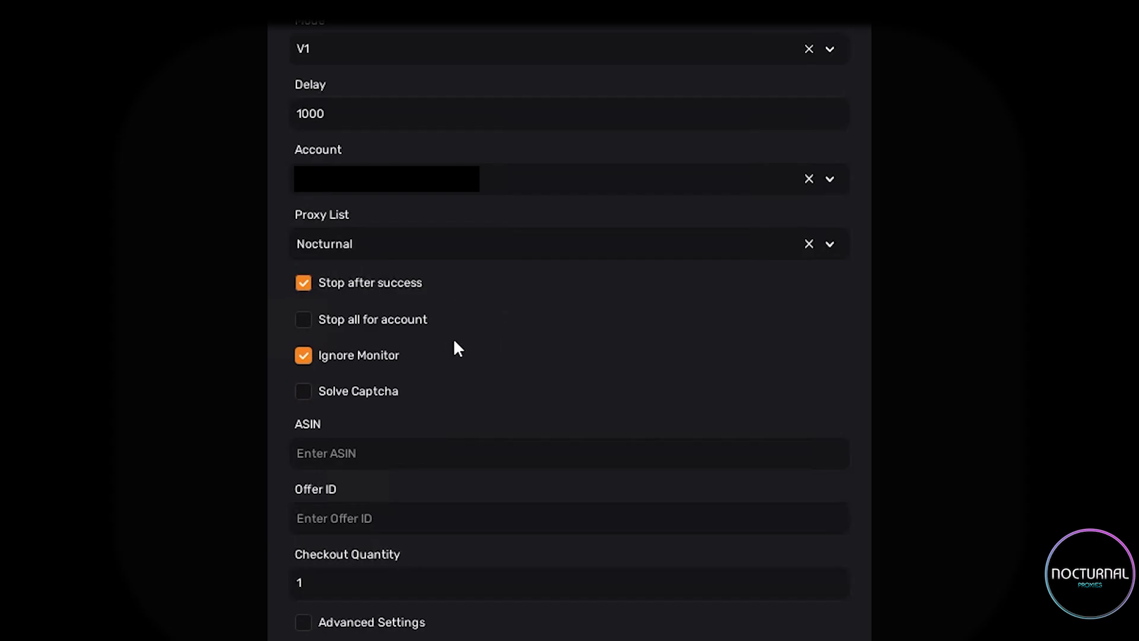
pyautogui.click(342, 359)
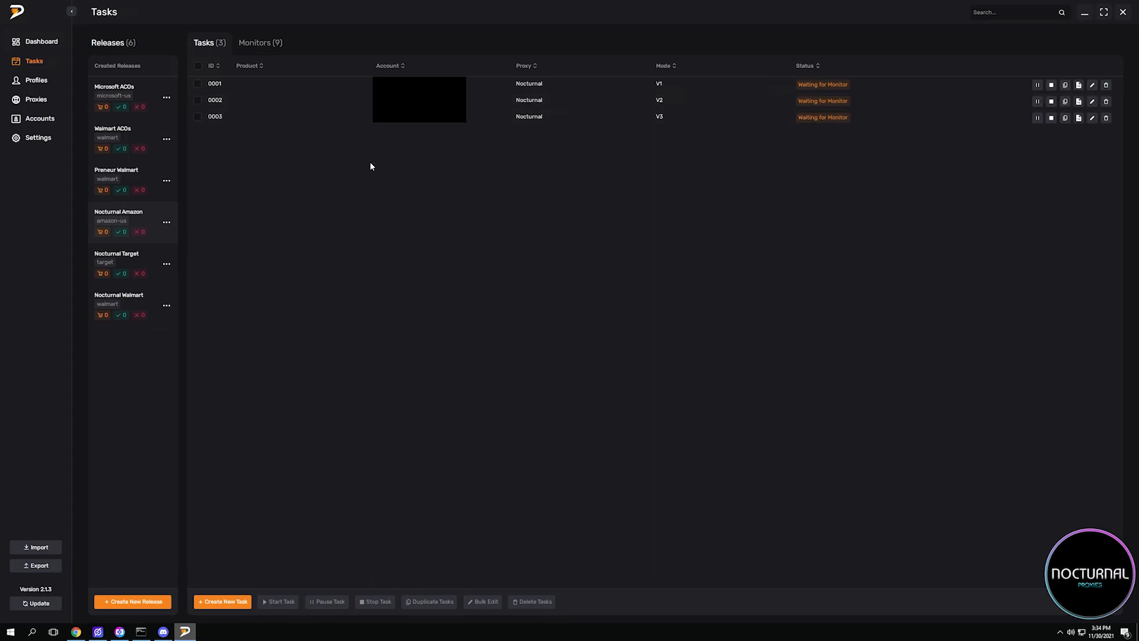
# Review the settings of monitor 0002 in the Nocturnal Amazon release and submit them.
pyautogui.click(260, 43)
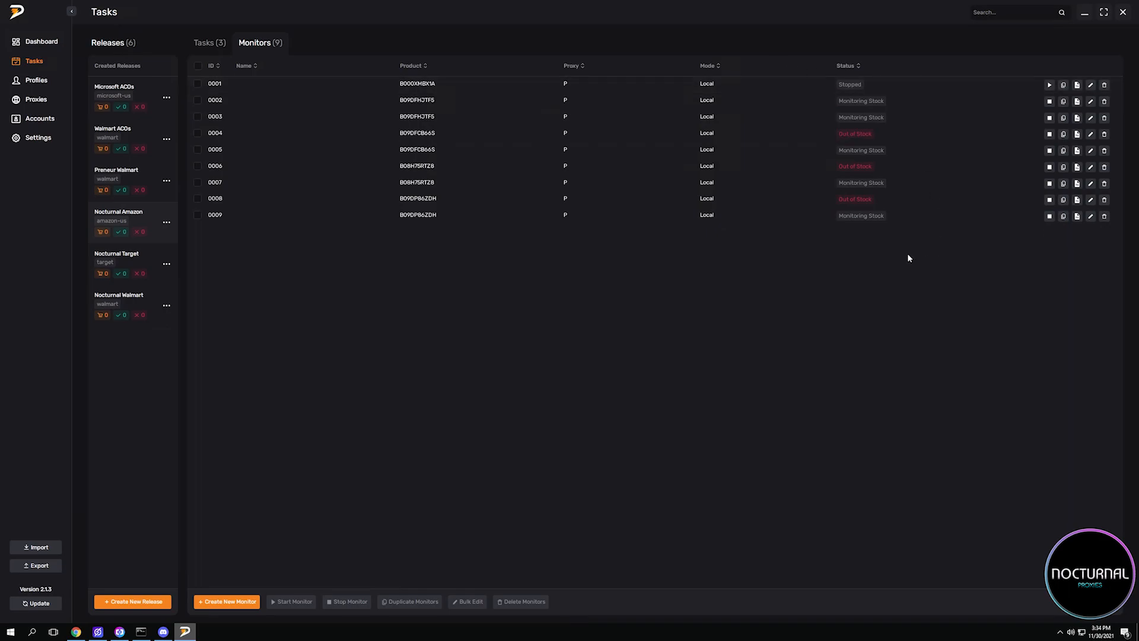
pyautogui.click(1091, 102)
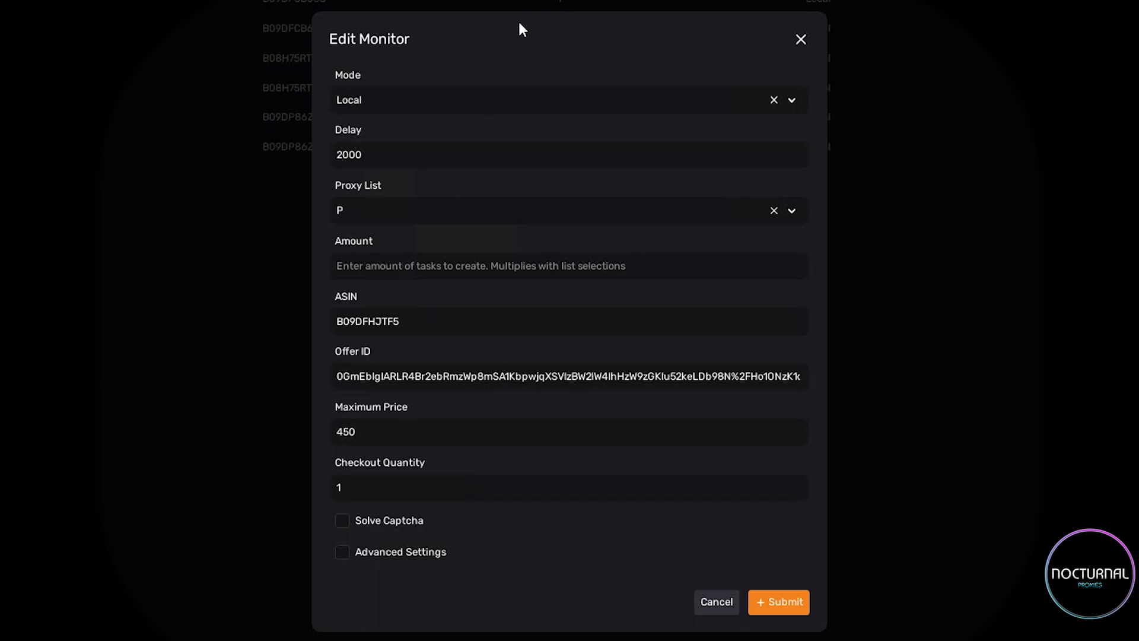
pyautogui.click(791, 606)
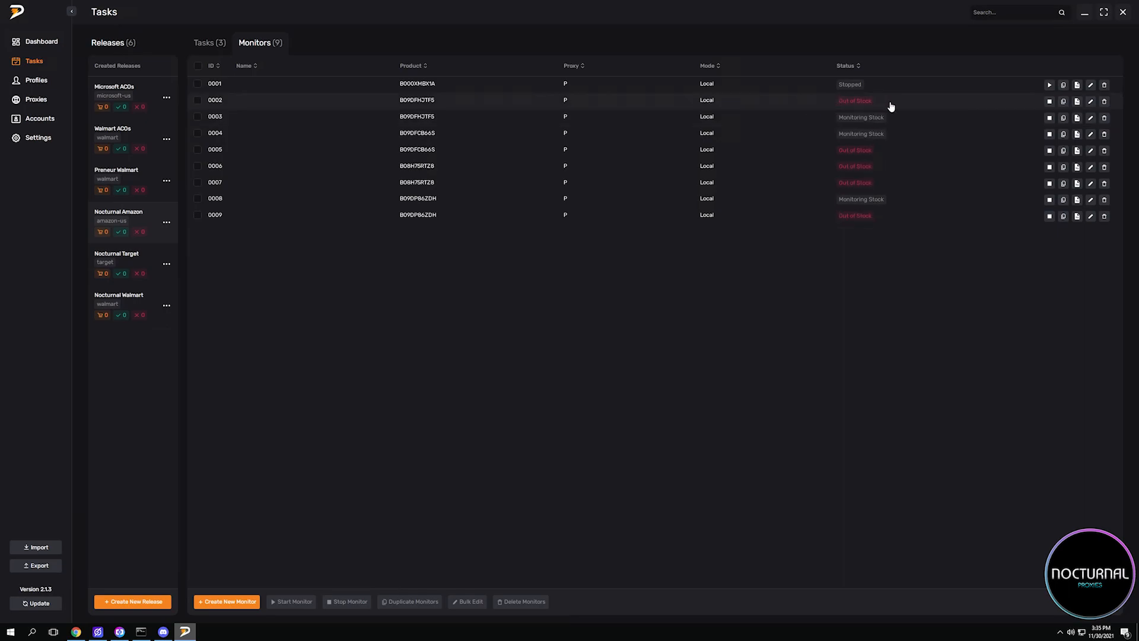
# Stop the running monitors 0002 to 0009 of the Nocturnal Amazon release.
pyautogui.click(1049, 118)
pyautogui.click(1049, 134)
pyautogui.click(1050, 151)
pyautogui.click(1049, 168)
pyautogui.click(1049, 183)
pyautogui.click(1050, 200)
pyautogui.click(1049, 216)
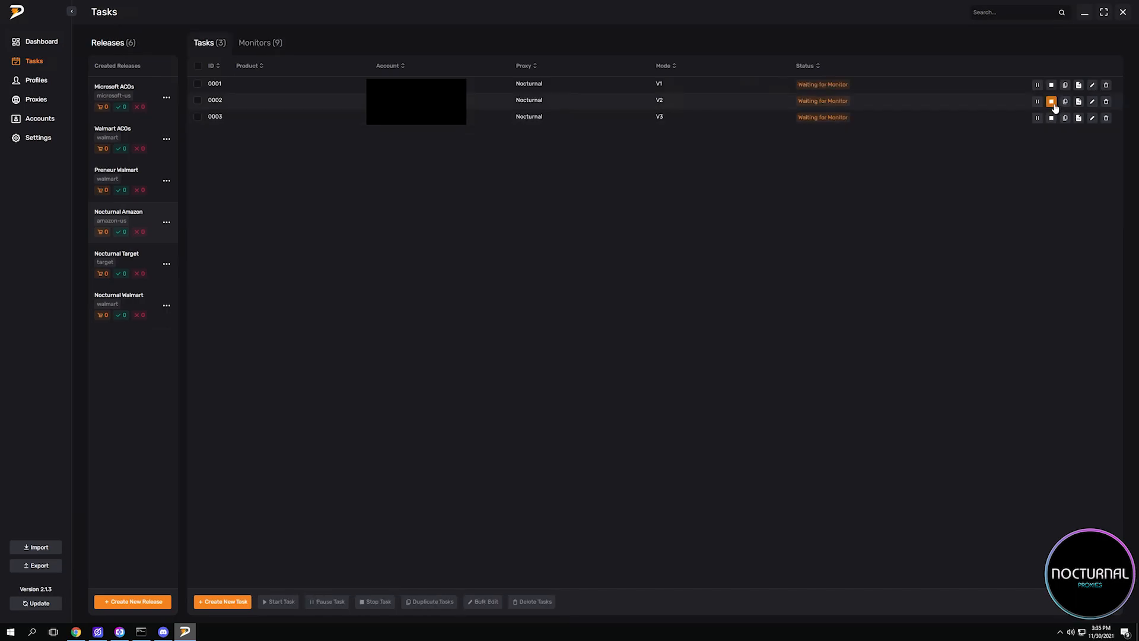
# Stop tasks 0002 and 0003 of the Nocturnal Amazon release.
pyautogui.click(1052, 101)
pyautogui.click(1052, 118)
# Start monitor 0001 of the Nocturnal Amazon release and go back to the release's task list.
pyautogui.click(263, 48)
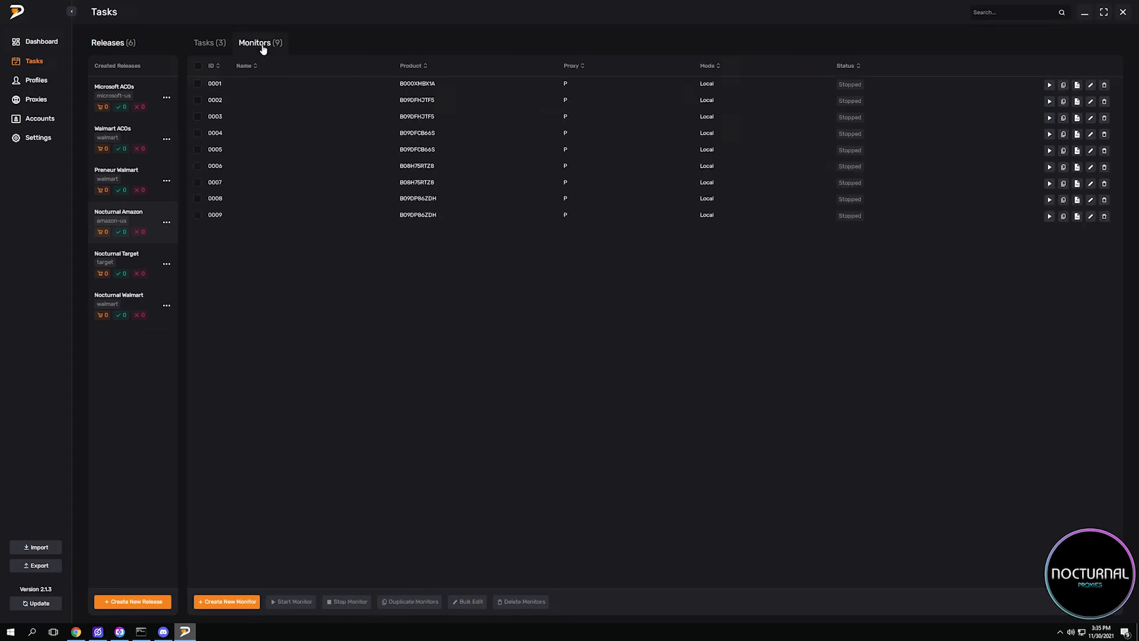
pyautogui.click(1048, 84)
pyautogui.click(193, 43)
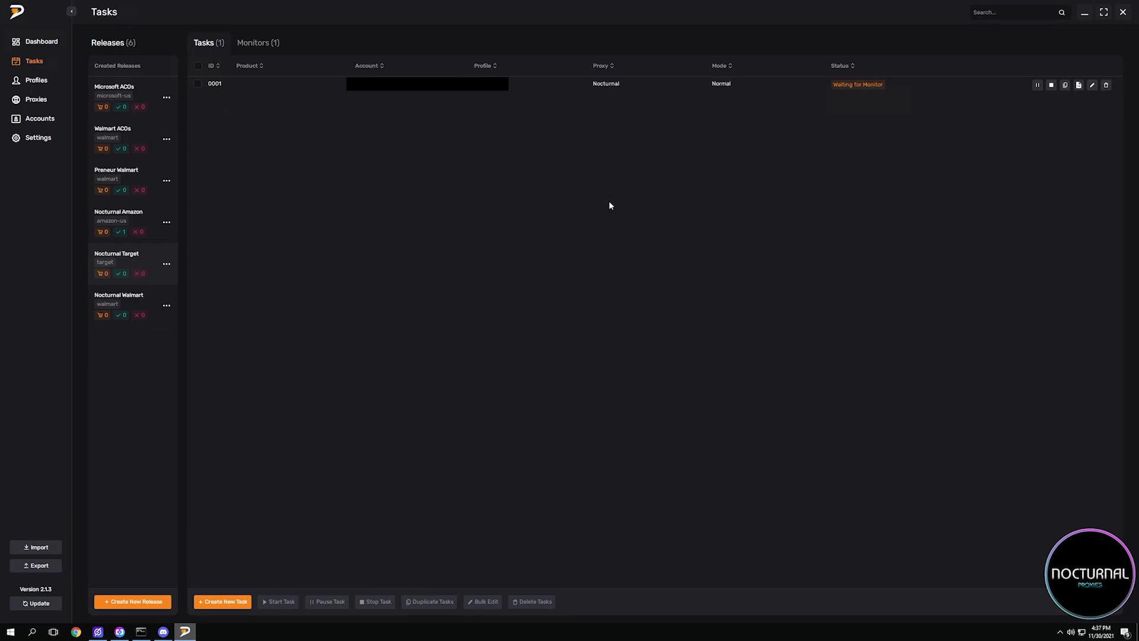
# Review the settings of task 0001 and monitor 0001 in the Nocturnal Target release, including the monitor's Mode options and Delay.
pyautogui.click(1092, 85)
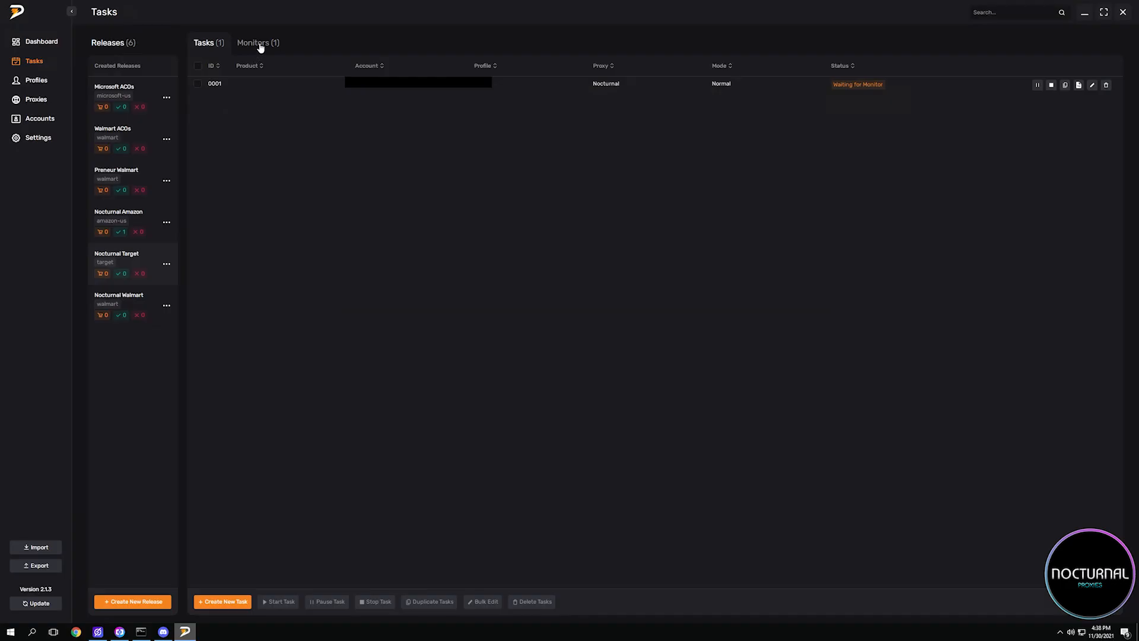
pyautogui.click(257, 44)
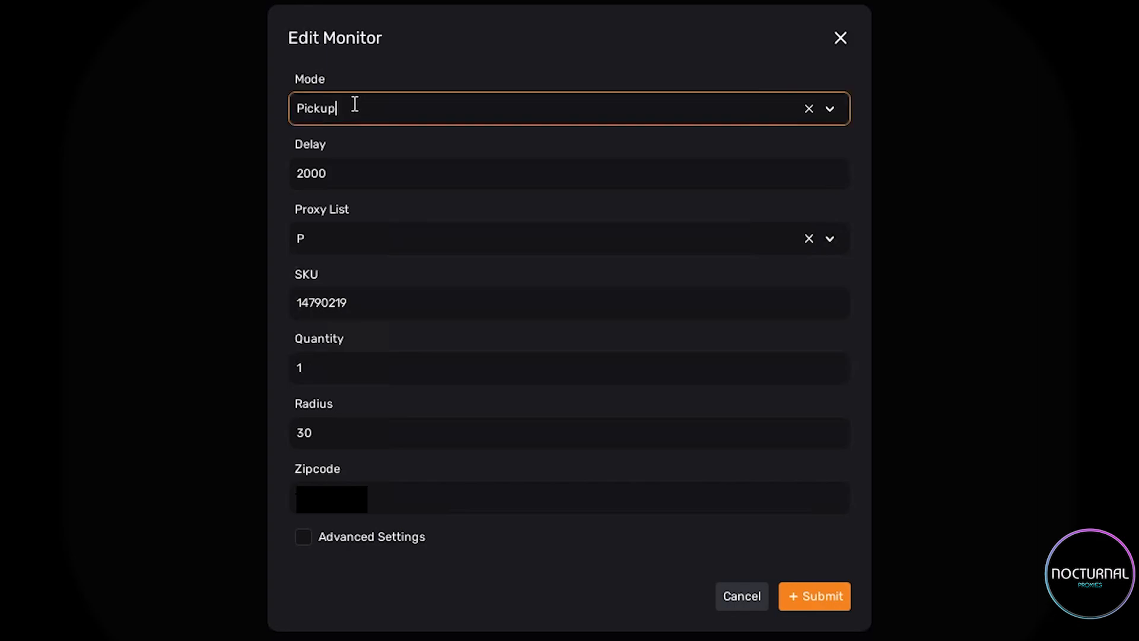
pyautogui.click(354, 107)
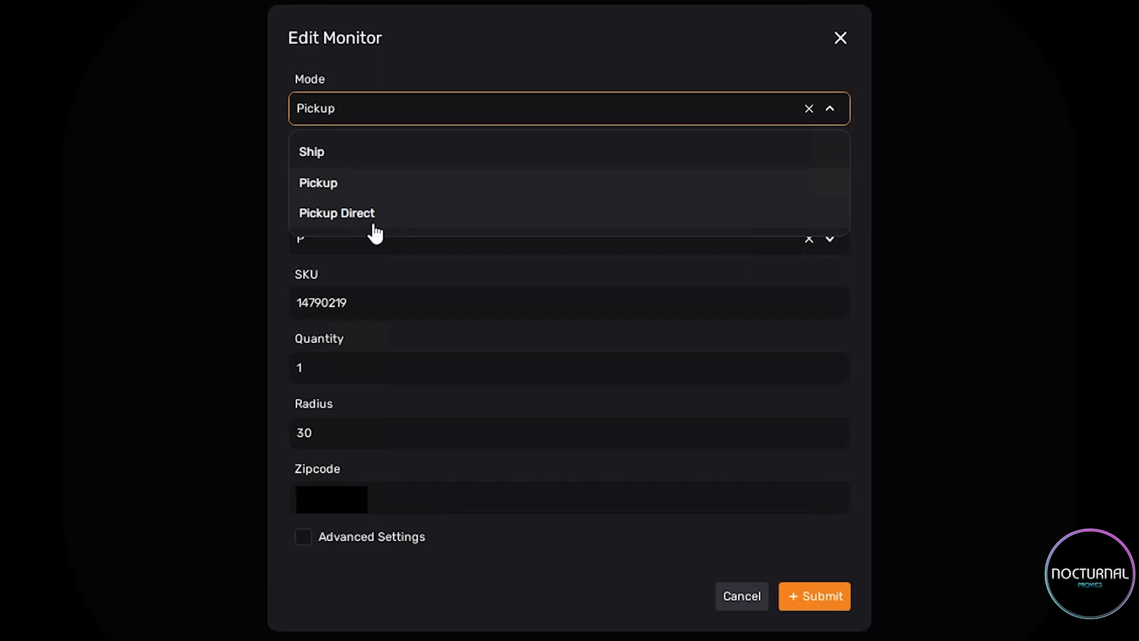
pyautogui.click(387, 15)
pyautogui.moveTo(424, 173); pyautogui.dragTo(135, 170)
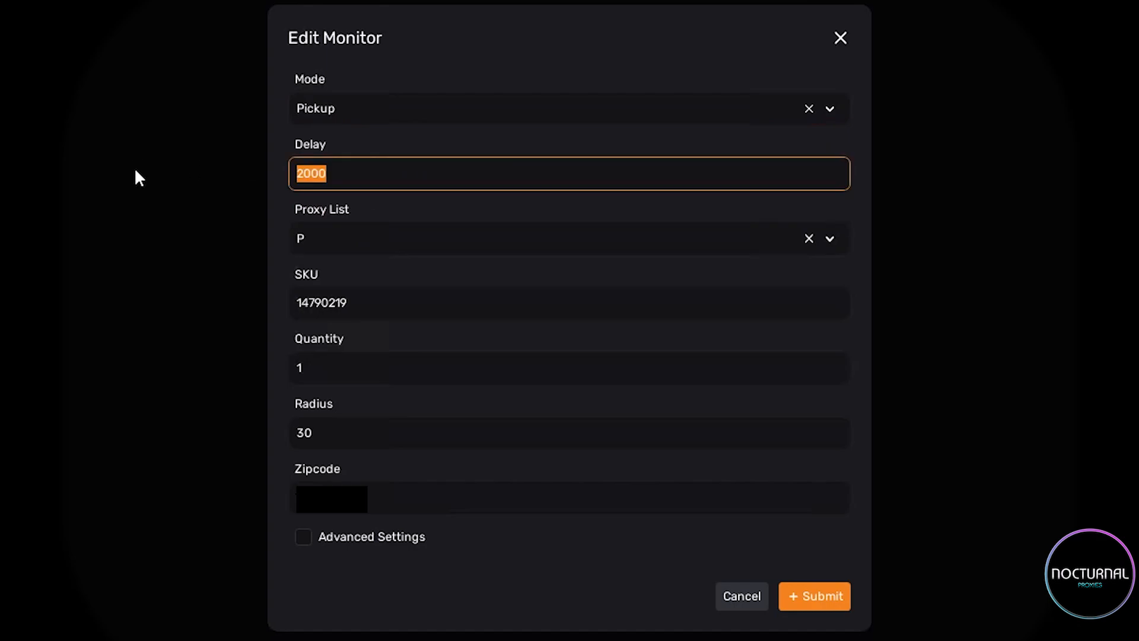
pyautogui.click(137, 173)
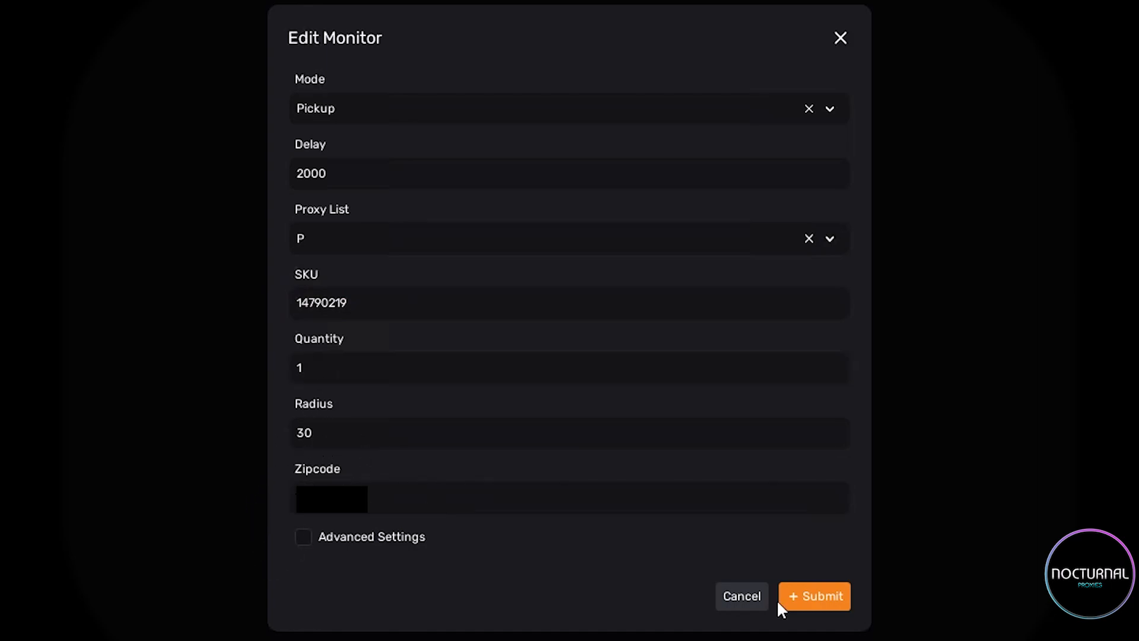
pyautogui.click(763, 595)
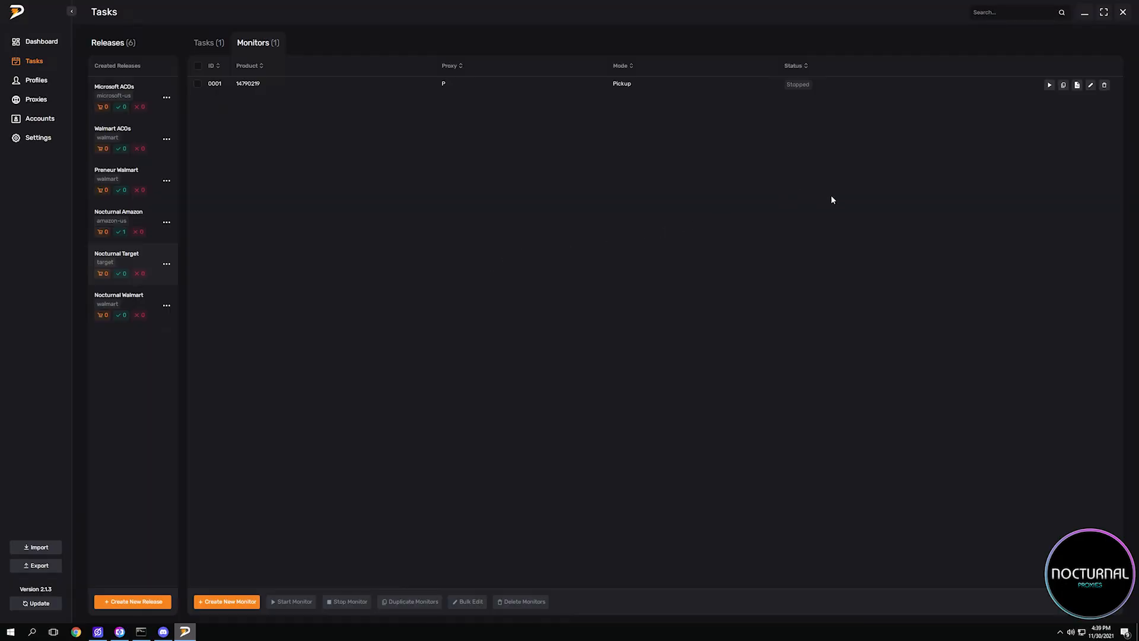
# Start monitor 0001 of the Nocturnal Target release and return to its task list.
pyautogui.click(1049, 86)
pyautogui.click(207, 47)
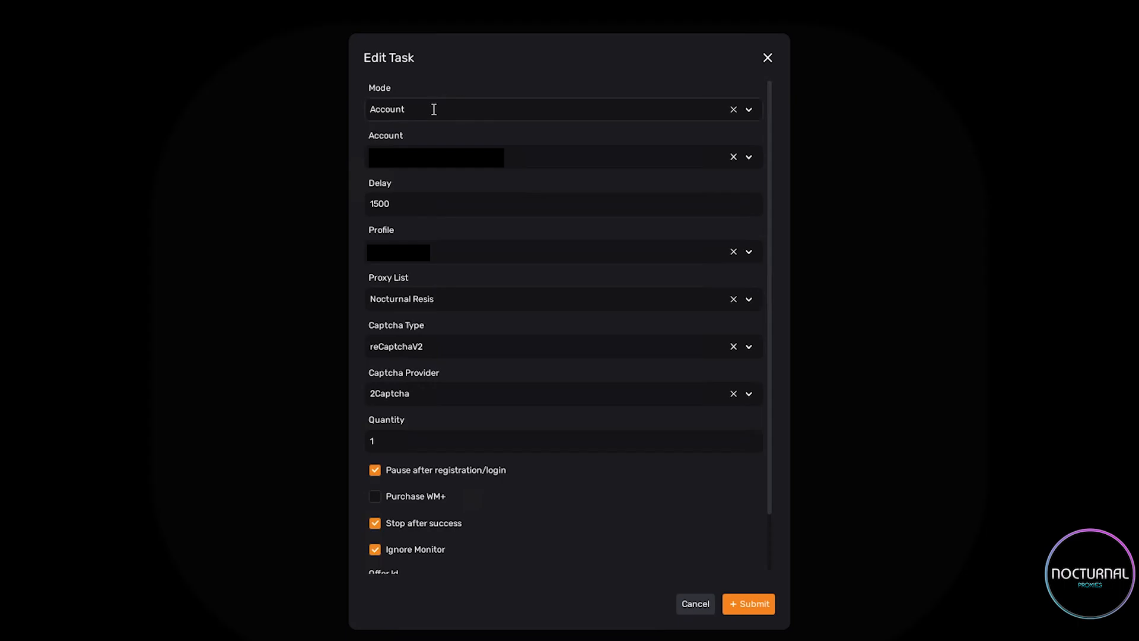
# Examine the available Mode and Captcha Provider options of task 0001 in the Nocturnal Walmart release.
pyautogui.click(433, 108)
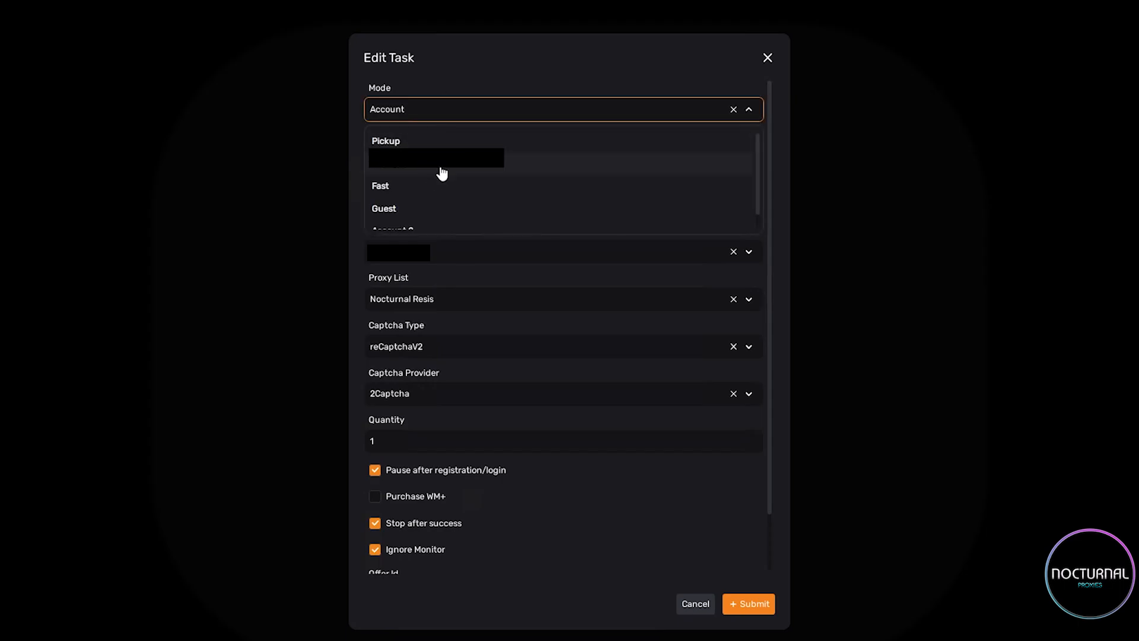
pyautogui.scroll(-1, 432, 189)
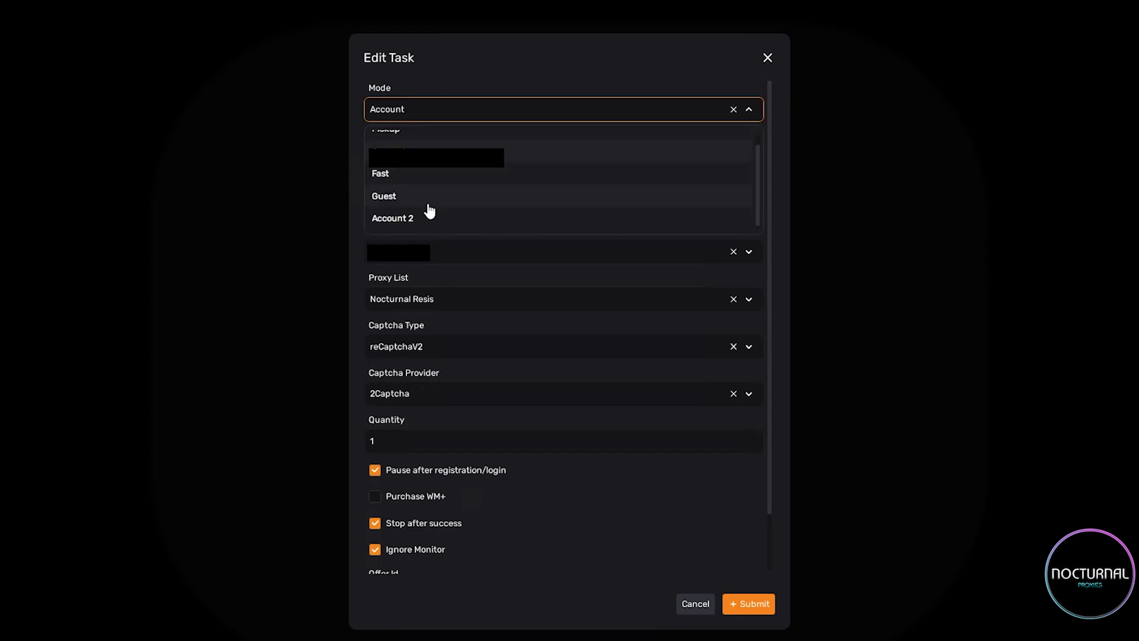
pyautogui.scroll(1, 430, 212)
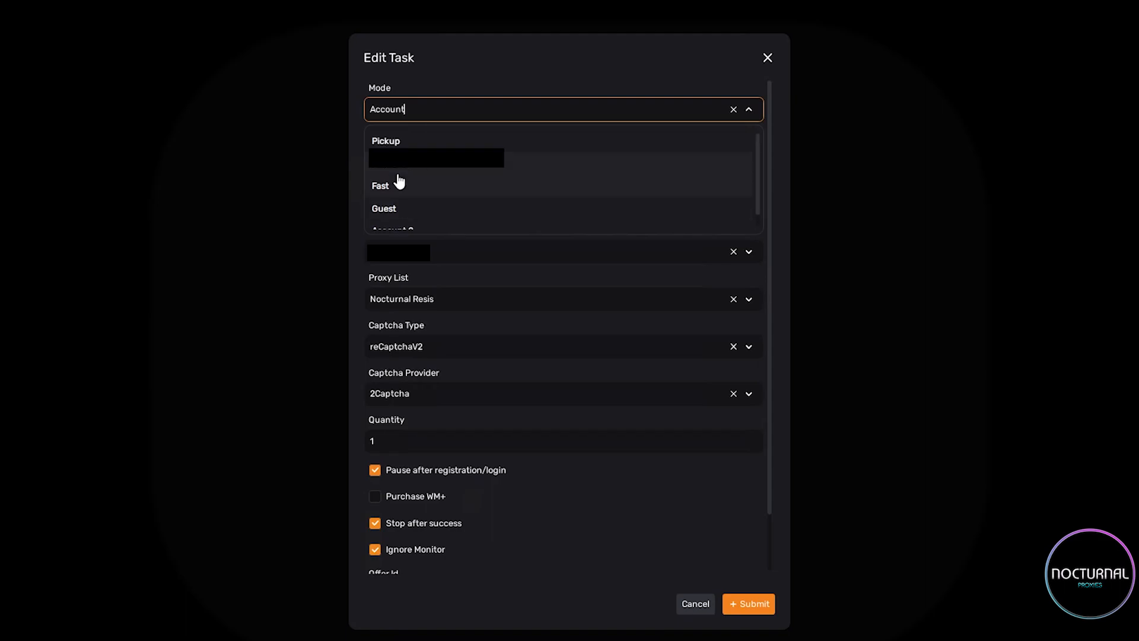
pyautogui.click(436, 95)
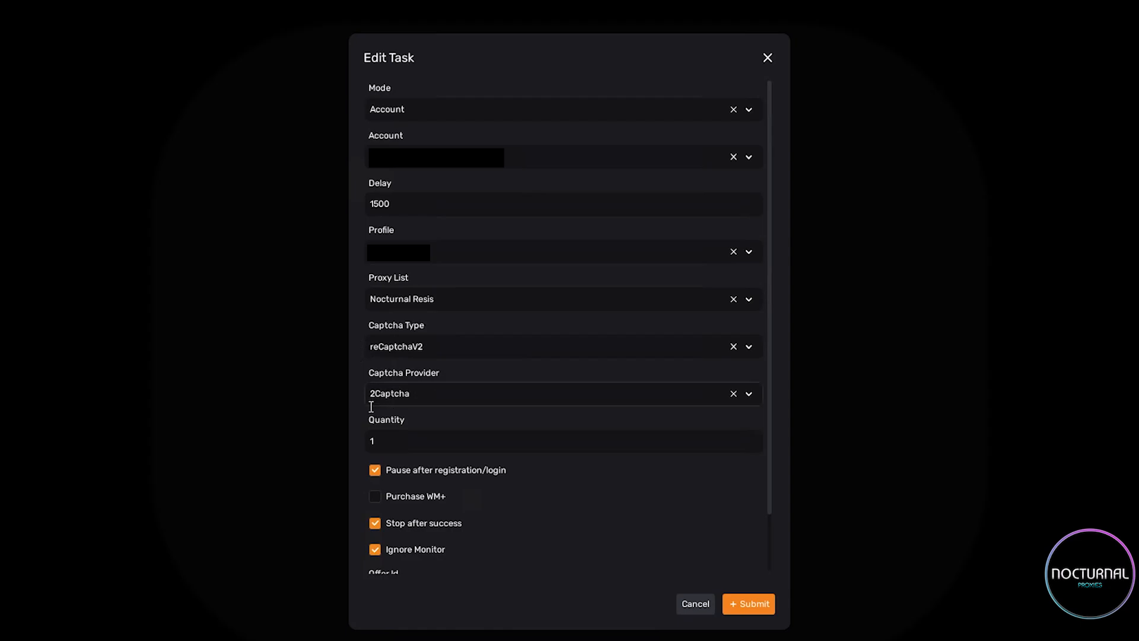
pyautogui.click(378, 394)
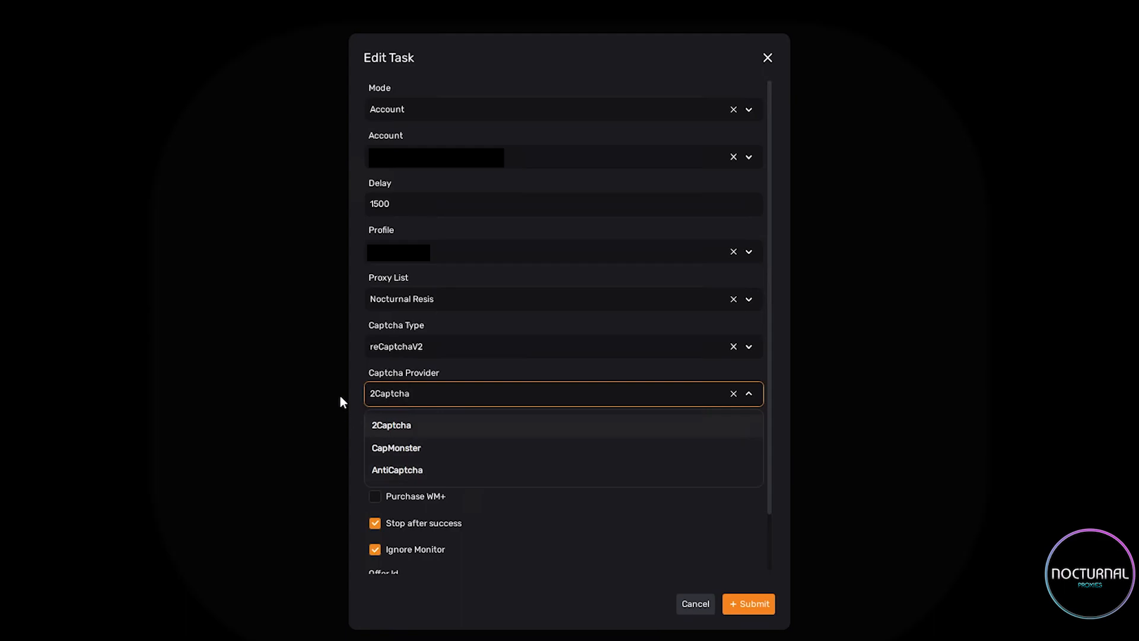
pyautogui.click(363, 391)
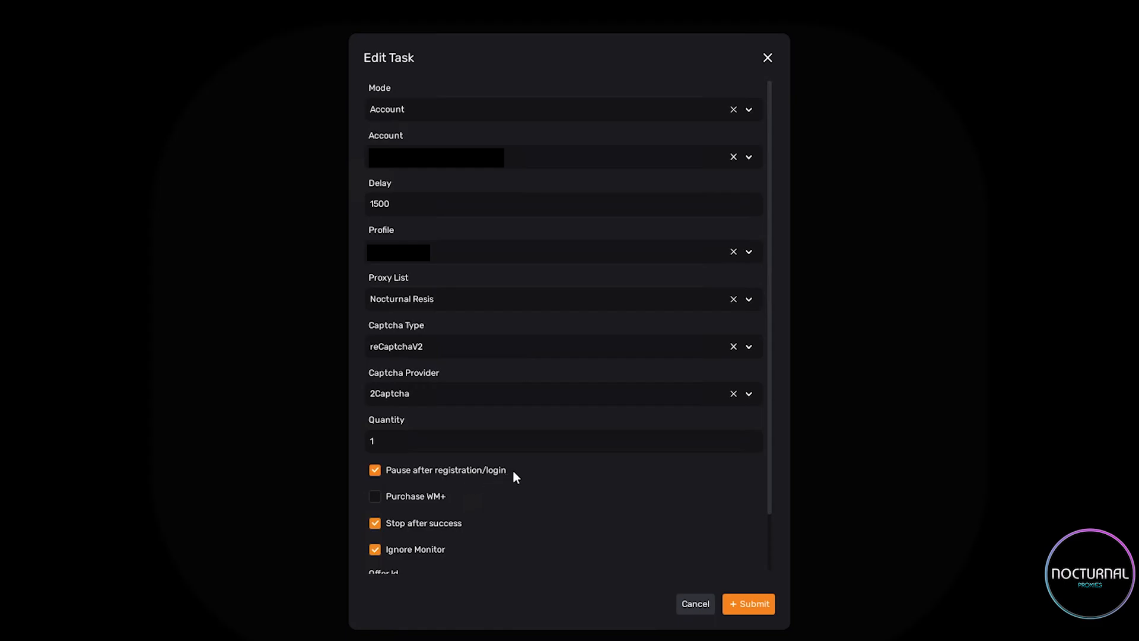
# Examine the Walmart task's remaining options, from Pause after registration/login to Ignore Monitor, and highlight its Offer Id.
pyautogui.scroll(-1, 514, 476)
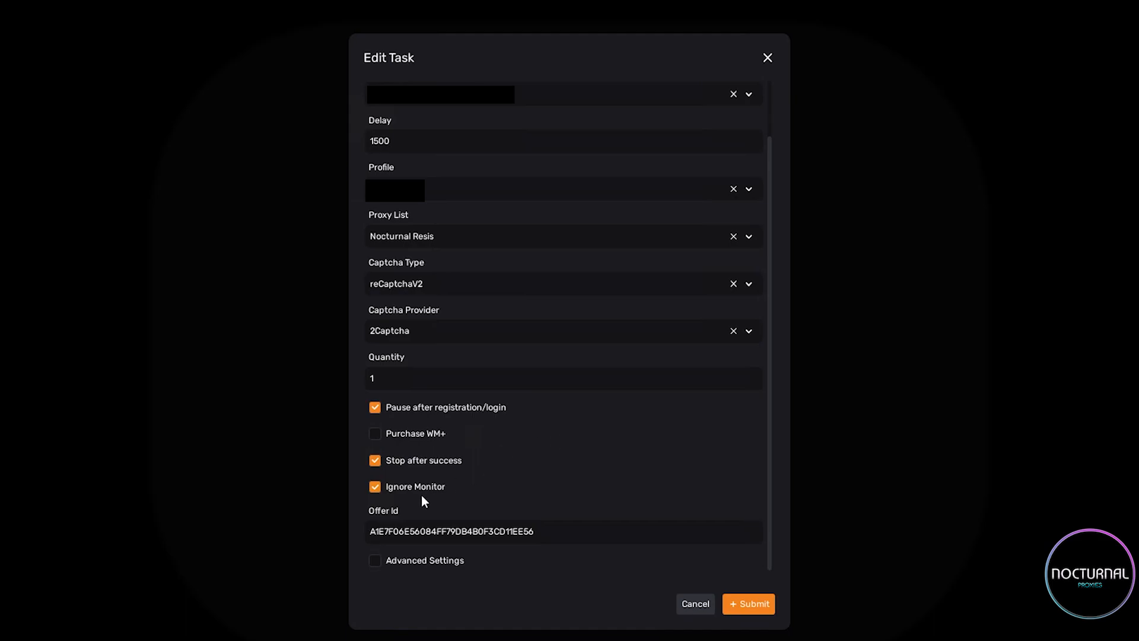
pyautogui.click(373, 531)
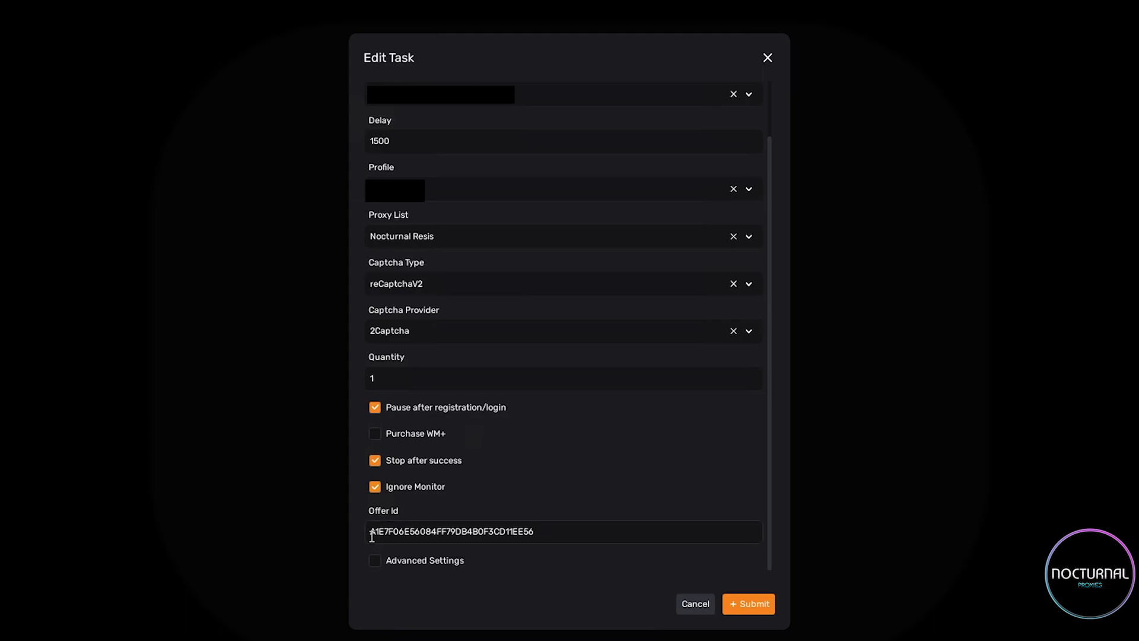
pyautogui.moveTo(425, 531); pyautogui.dragTo(712, 576)
pyautogui.moveTo(530, 532); pyautogui.dragTo(341, 538)
pyautogui.click(578, 537)
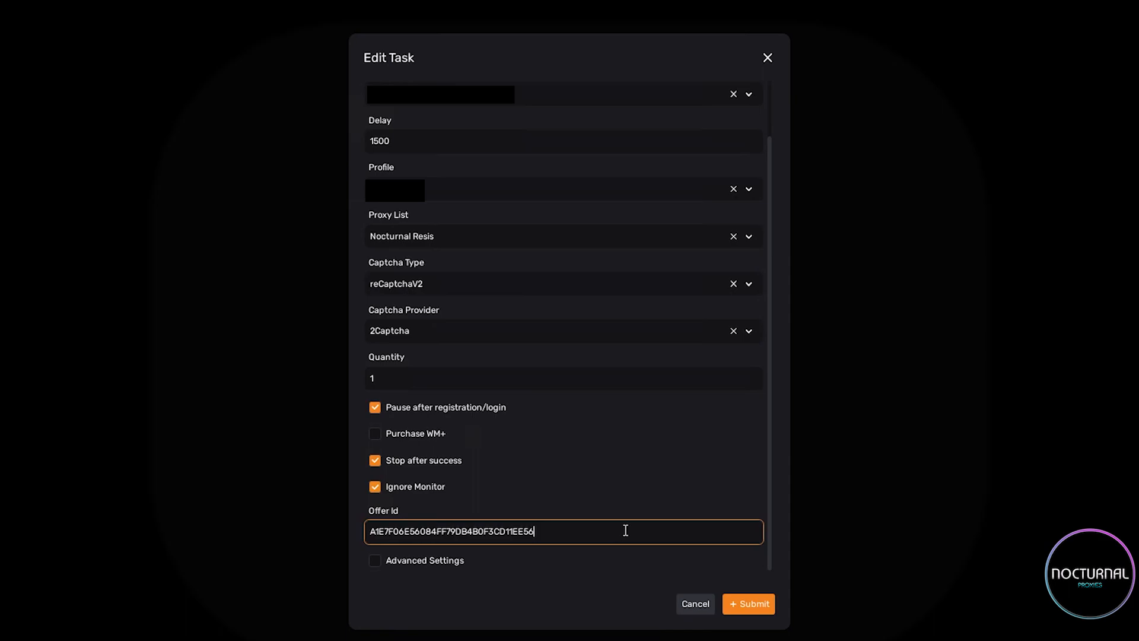
pyautogui.hotkey('ctrl', 'a')
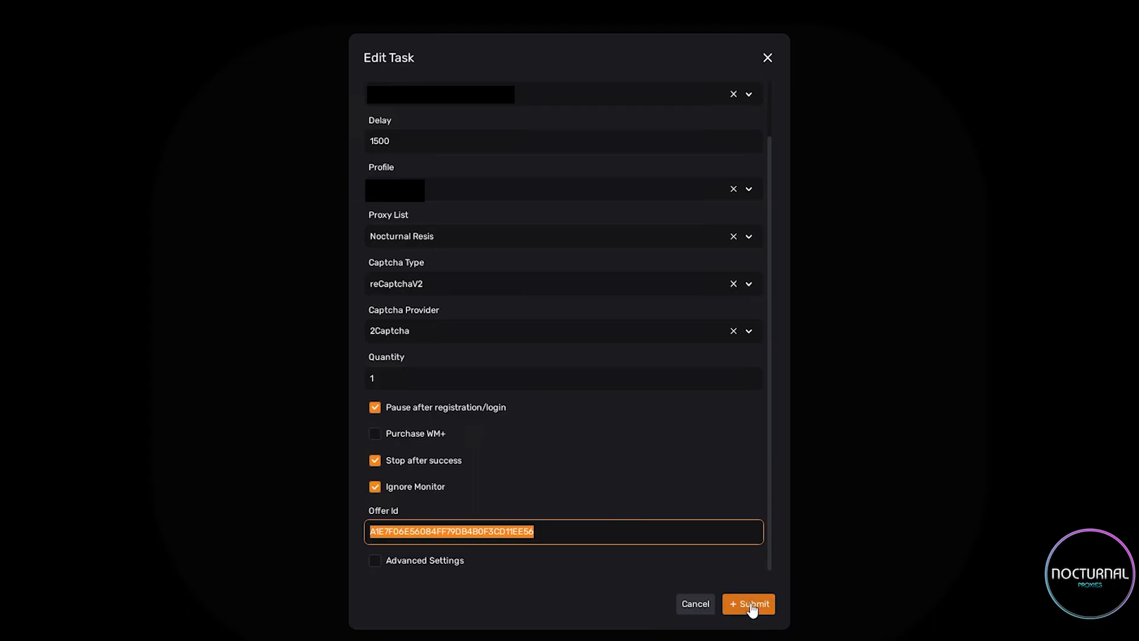
# Submit the settings of task 0001 in the Nocturnal Walmart release and start the task.
pyautogui.click(750, 605)
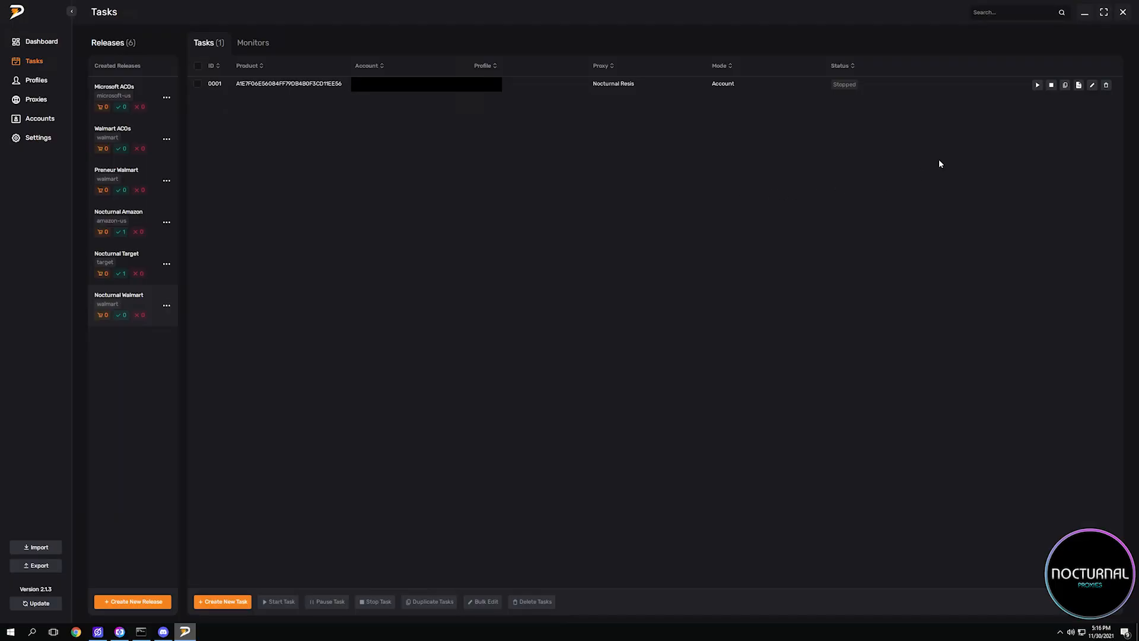
pyautogui.click(1038, 87)
pyautogui.click(1037, 86)
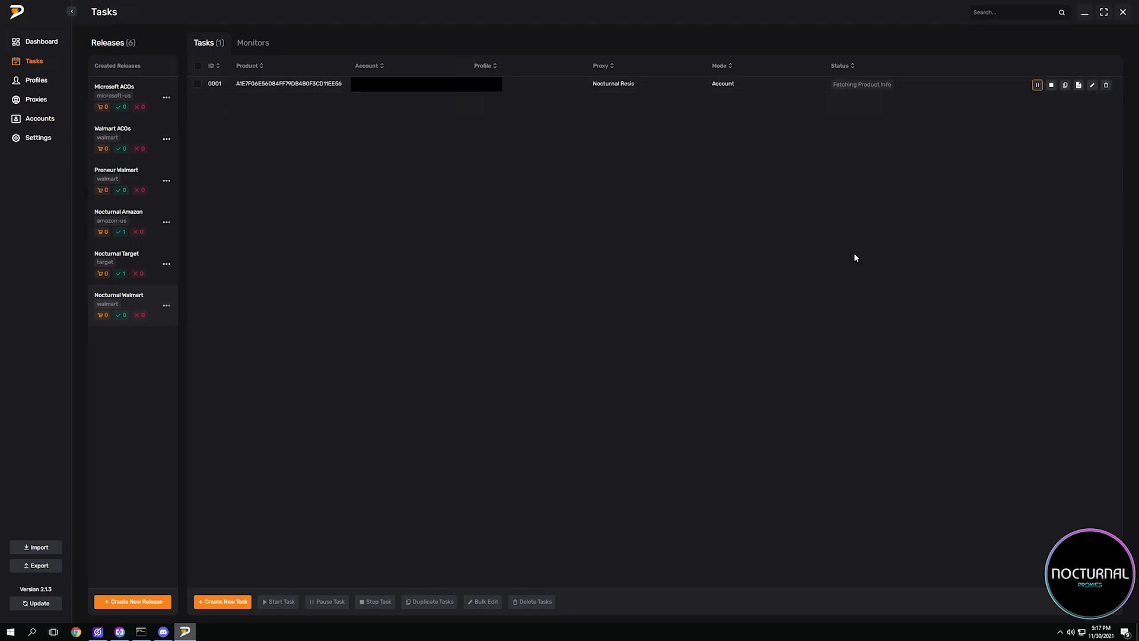